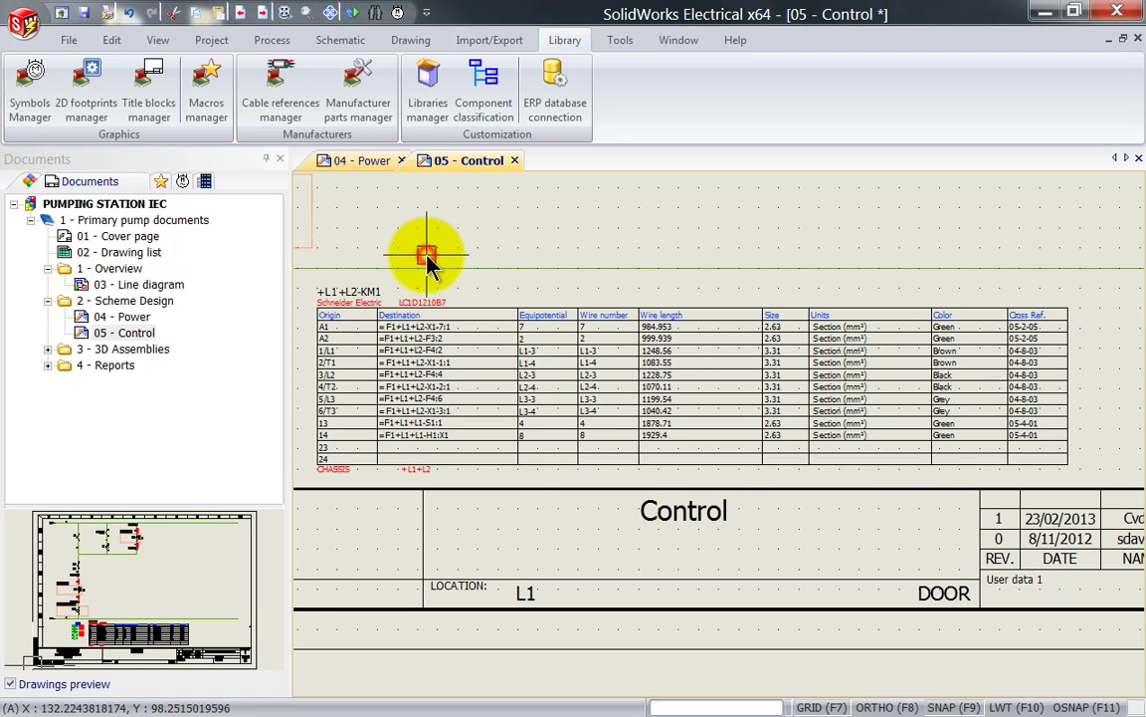
Step: Zoom and pan the 05 - Control sheet to centre on lamp H1
scroll(428, 261, down, 3)
middle_drag(455, 241, 458, 443)
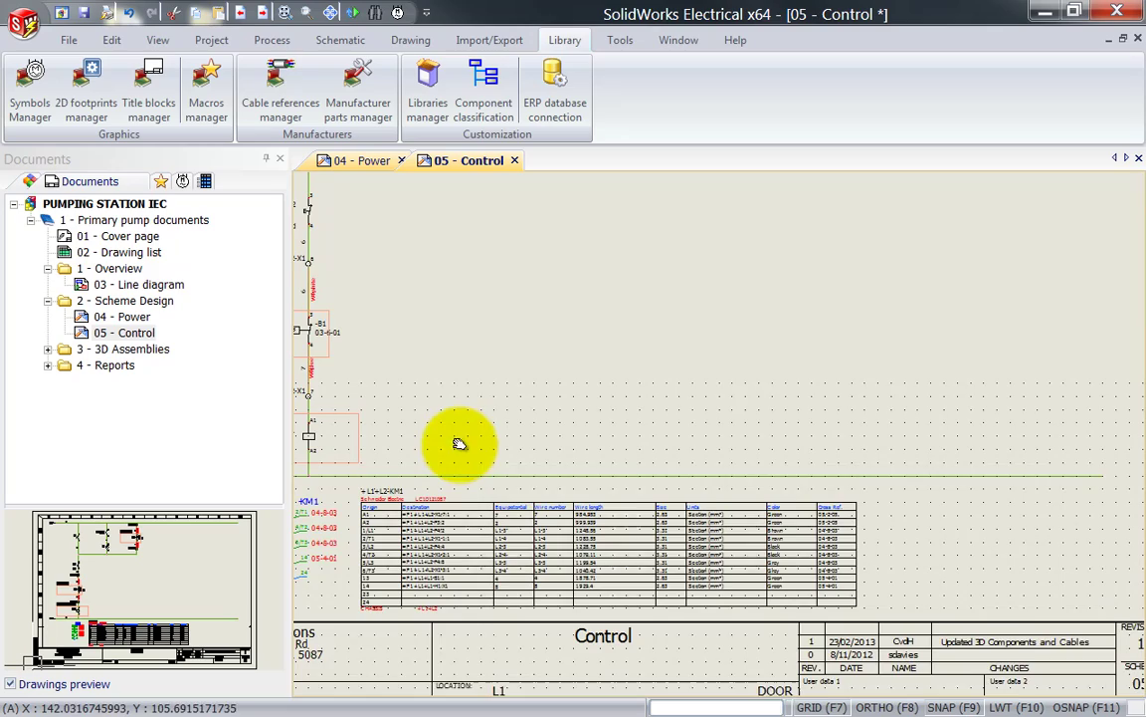
scroll(457, 442, down, 1)
scroll(515, 338, down, 2)
scroll(563, 453, up, 3)
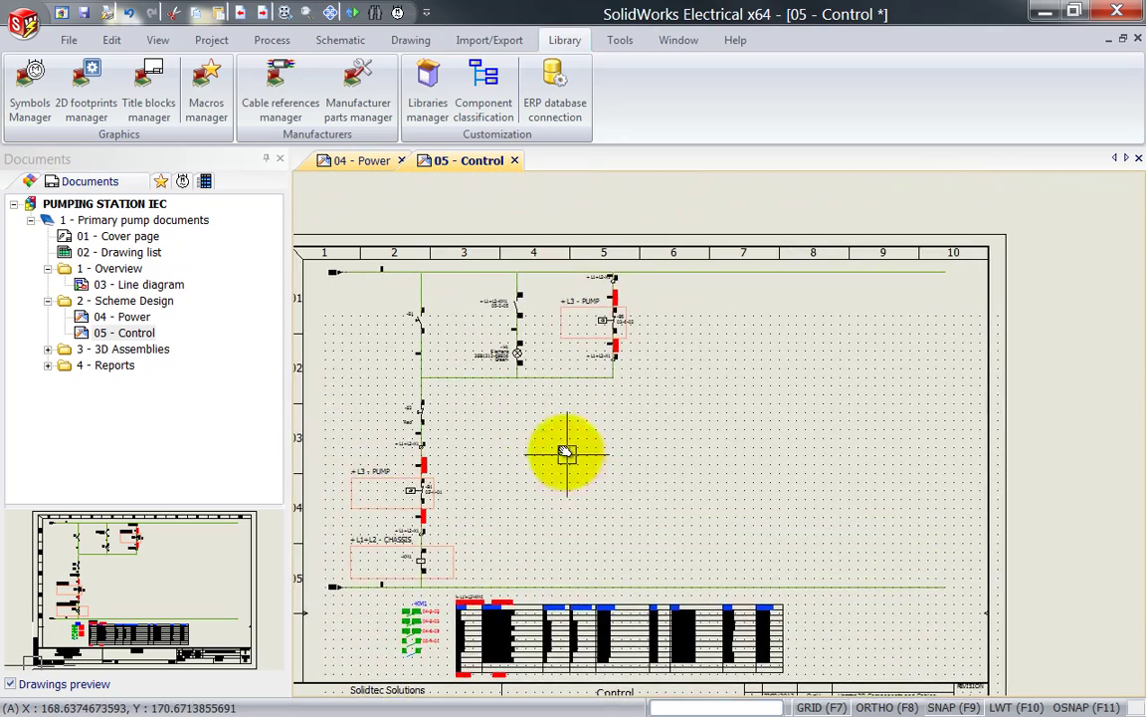
scroll(514, 396, up, 3)
middle_drag(515, 391, 527, 406)
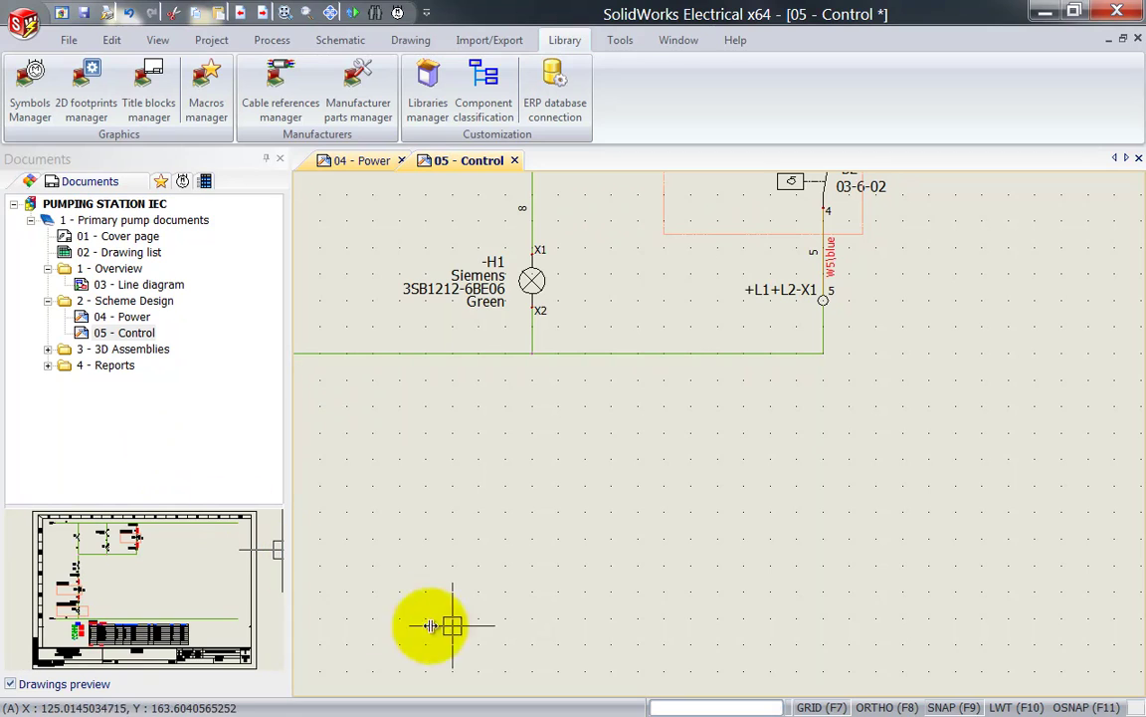
middle_drag(629, 545, 647, 515)
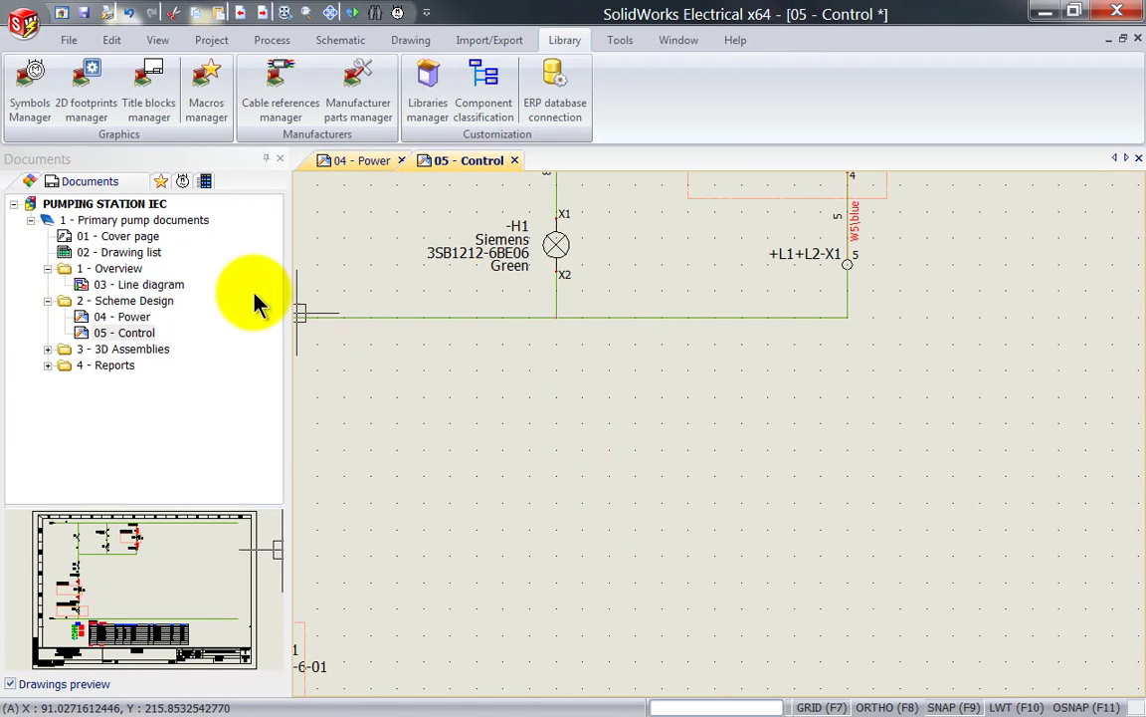
Step: Open the Symbols Manager full screen and start a new symbol
click(46, 116)
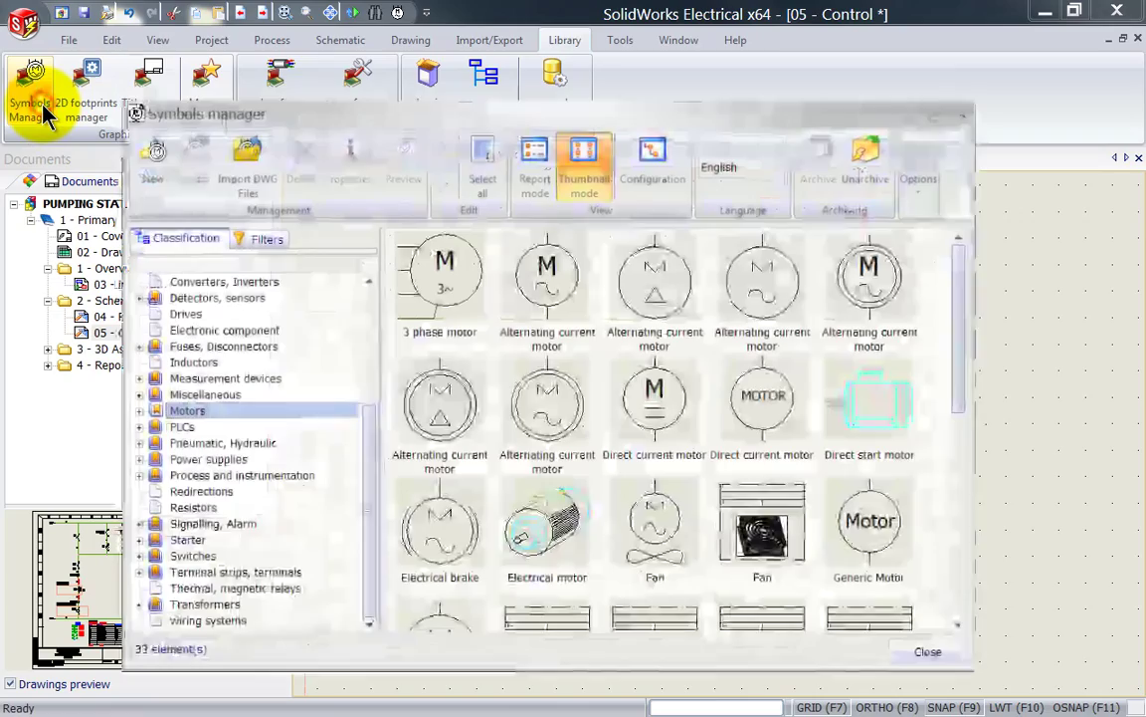
click(939, 115)
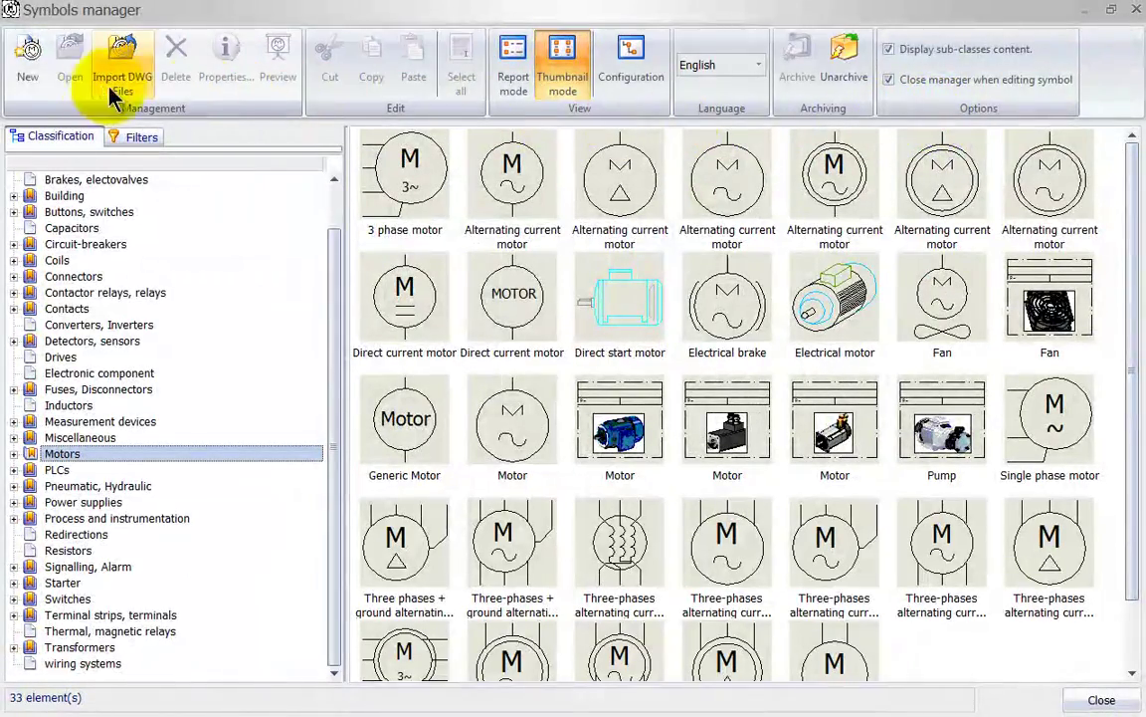
click(34, 73)
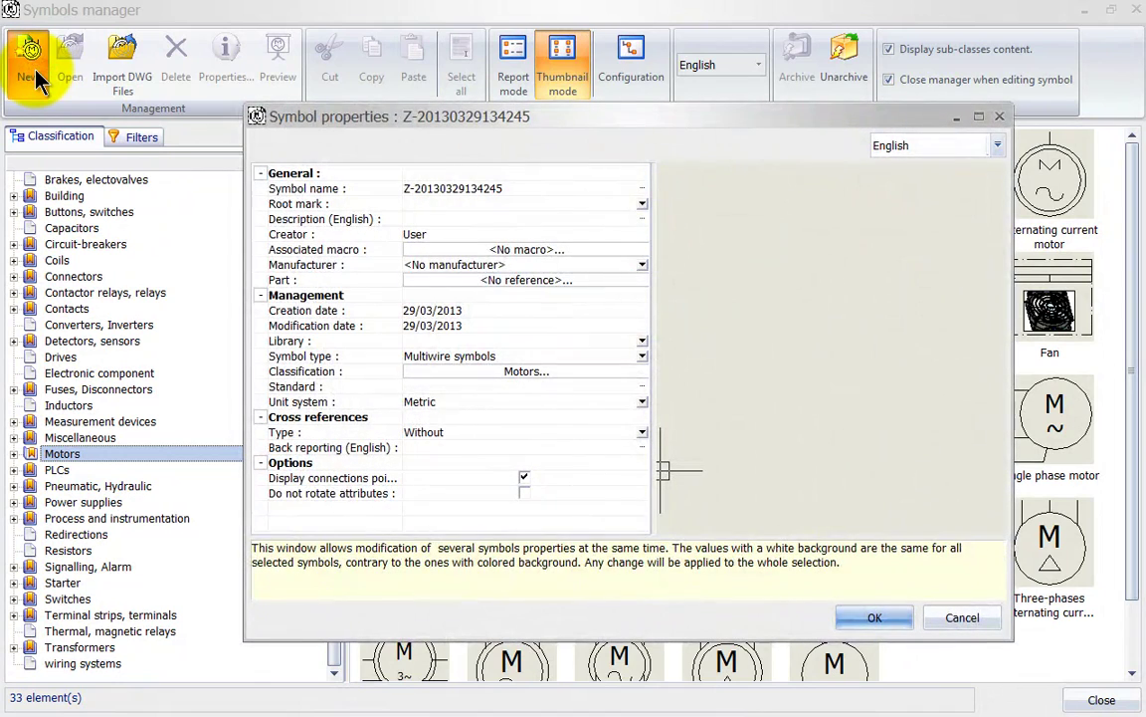
Step: Name the new symbol Light_CL_CvdH and paste that name into its description
click(478, 189)
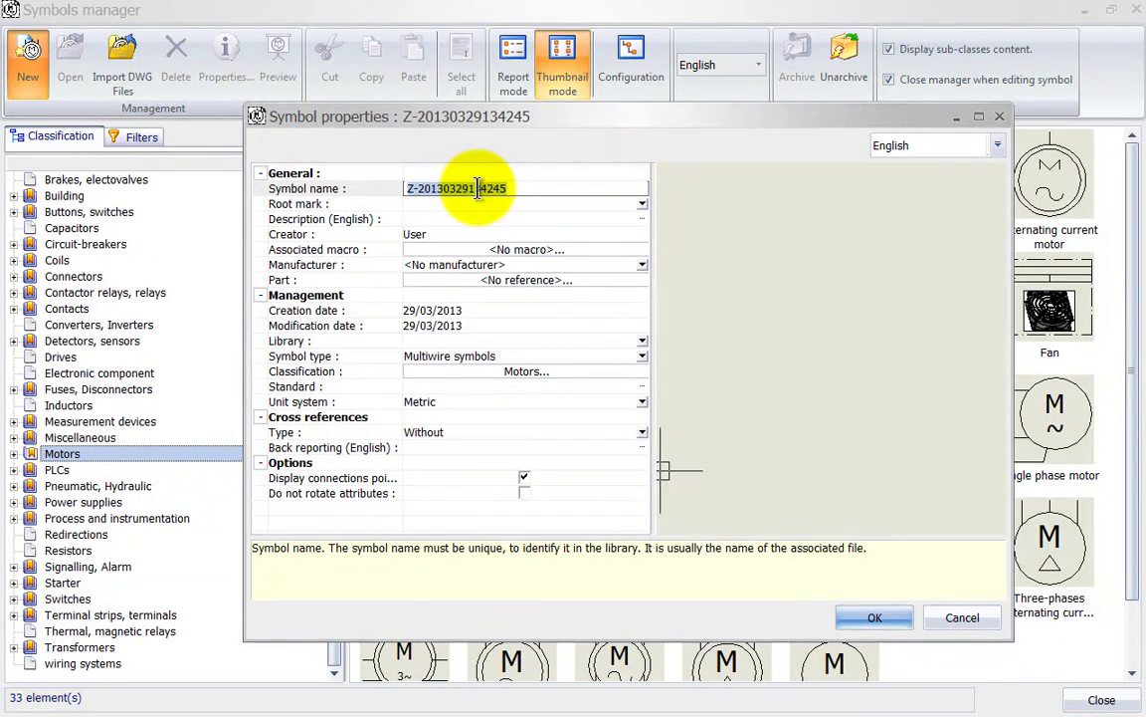
text(Light_CN)
key(BackSpace)
text(L_CvdH)
key(Tab)
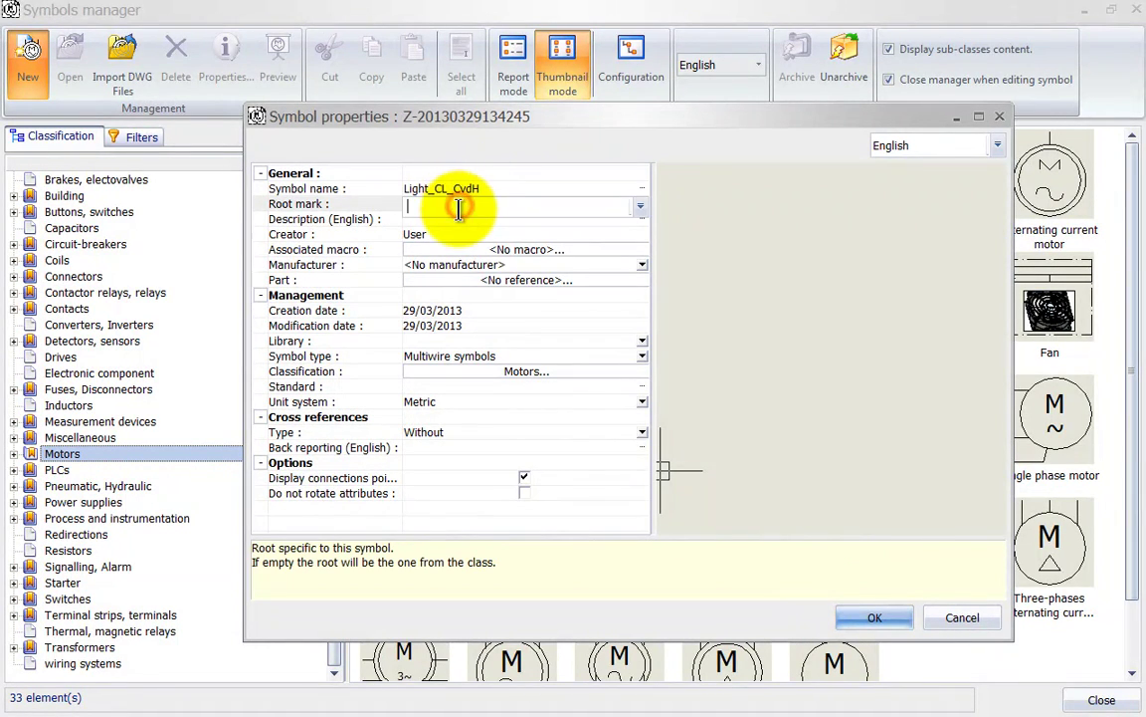
key(Tab)
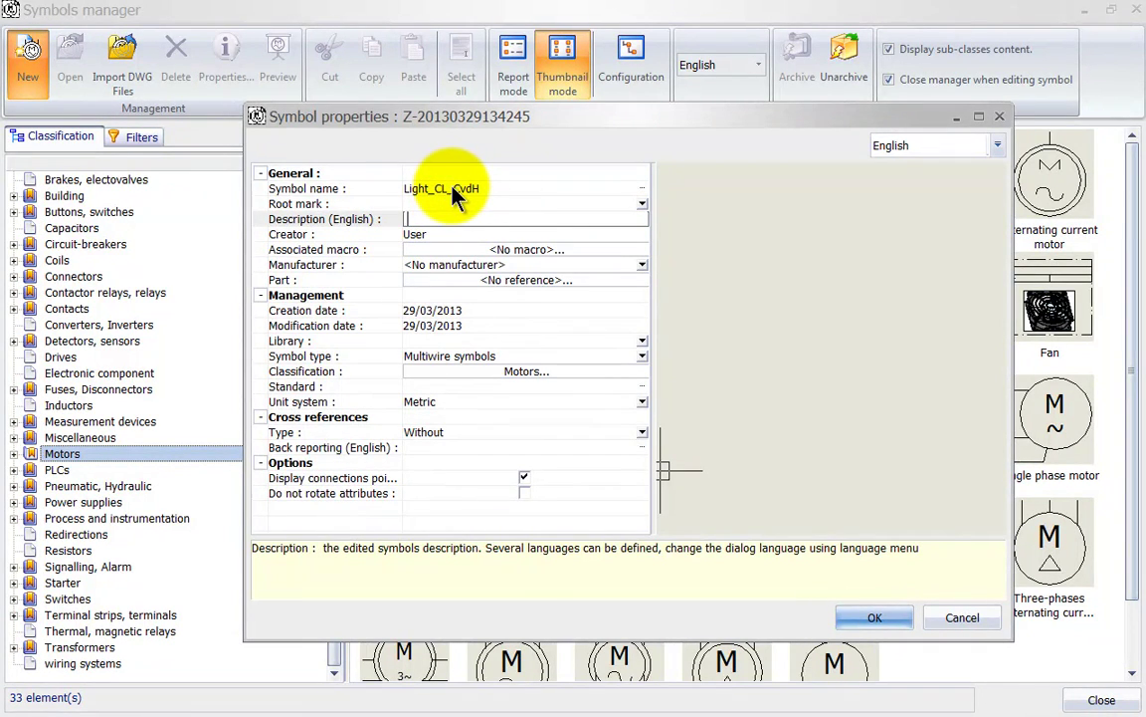
click(456, 188)
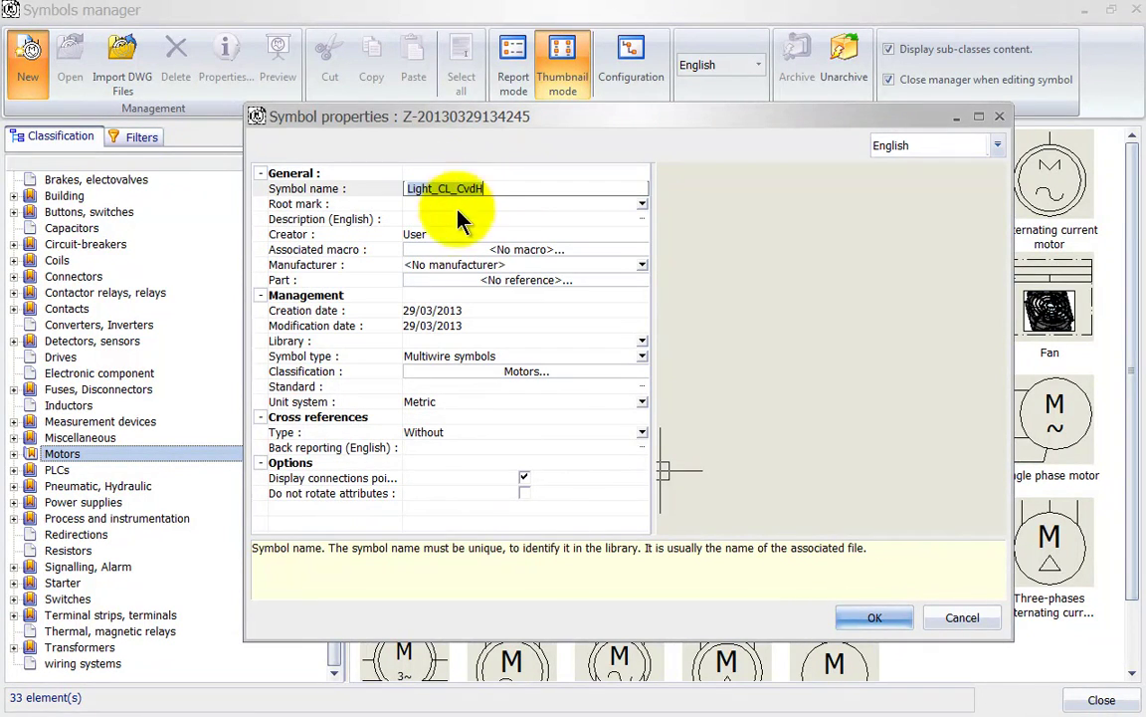
click(443, 221)
text(Light_CL_CvdH)
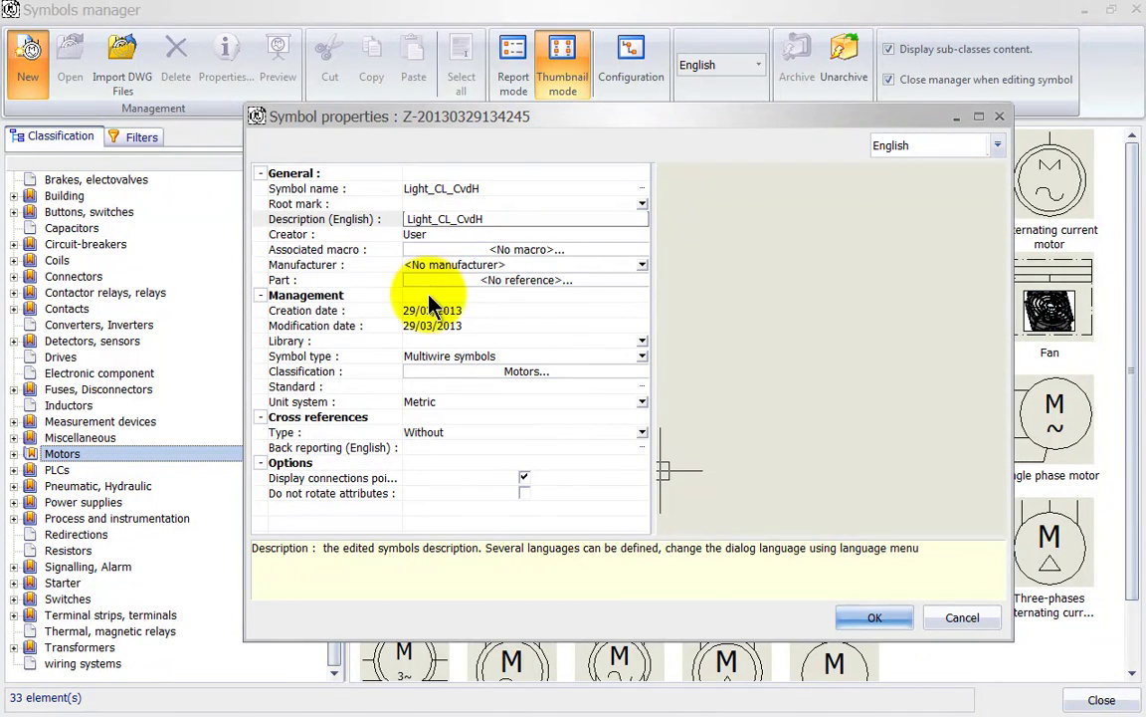
Step: Set the symbol type to Connection labels, classify it under Unclassed elements, and show that class
click(434, 357)
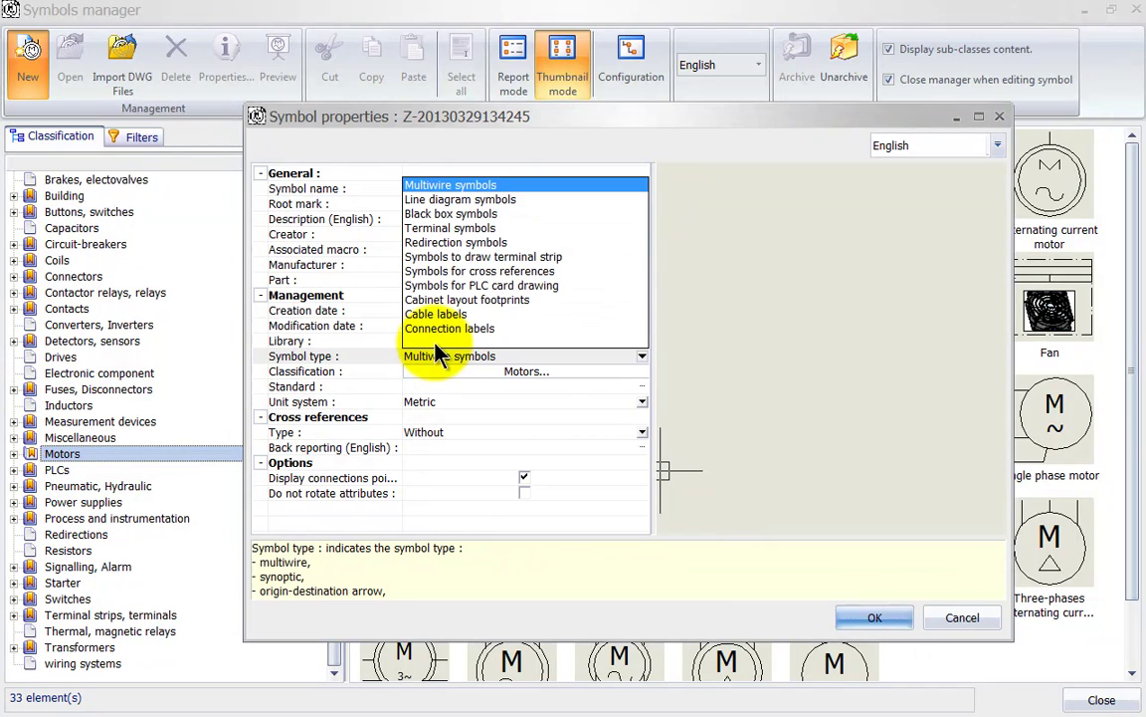
click(432, 329)
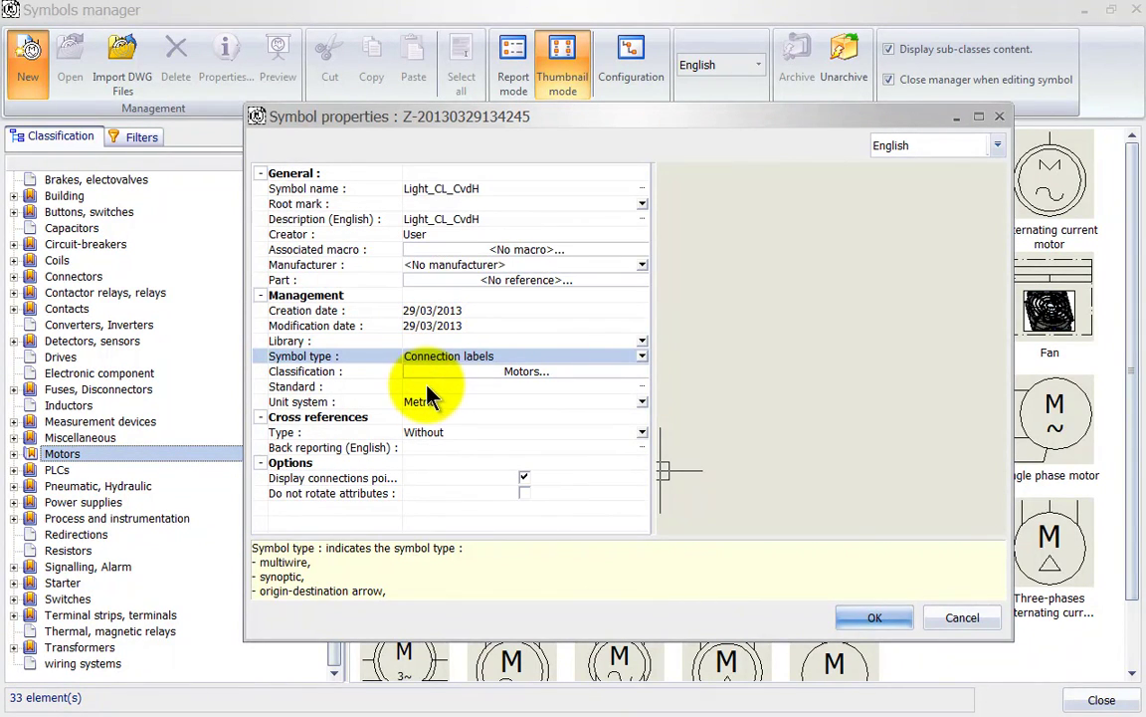
click(478, 376)
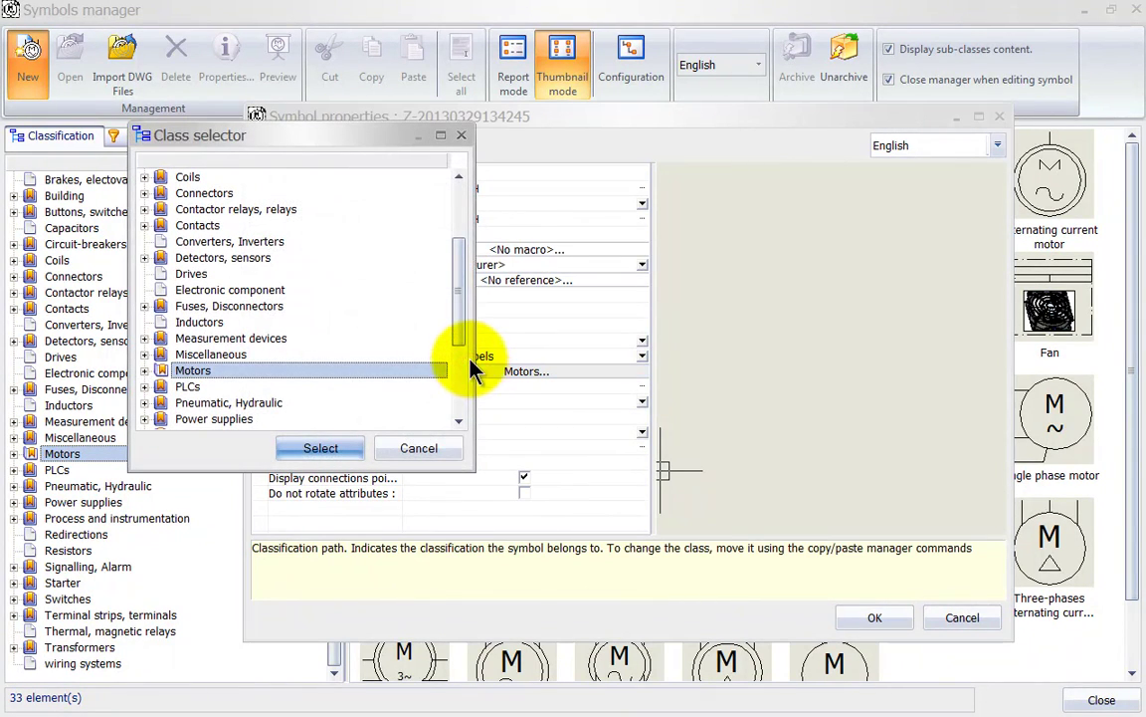
drag(460, 303, 456, 209)
click(318, 178)
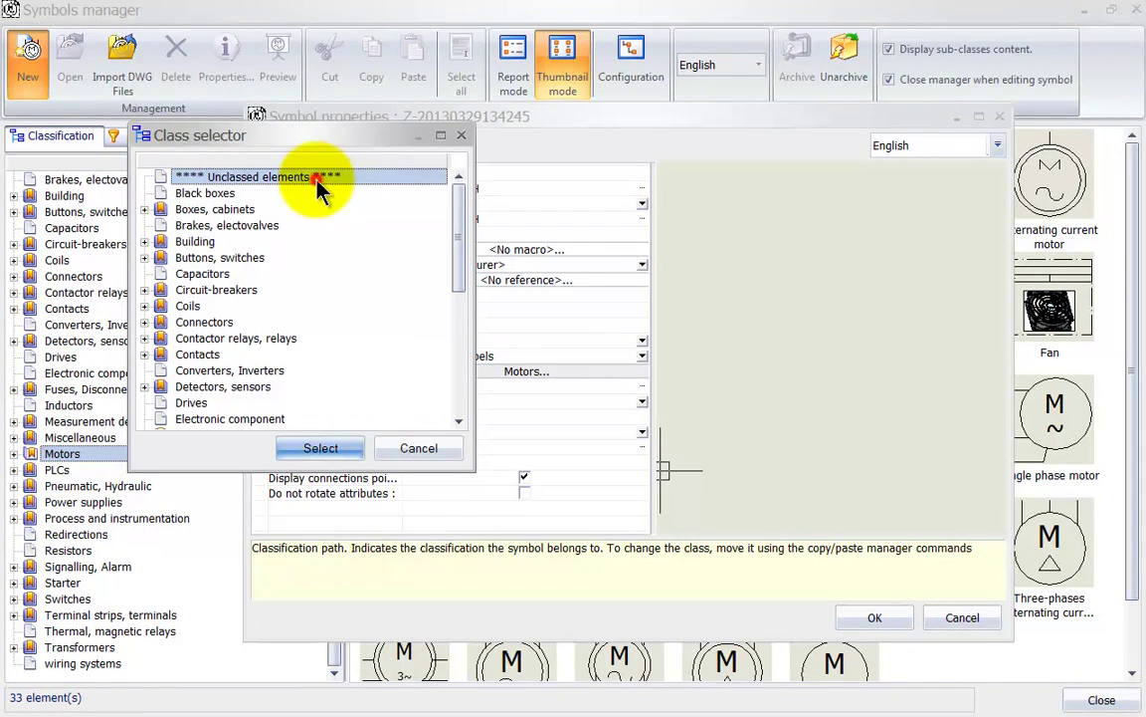
click(335, 449)
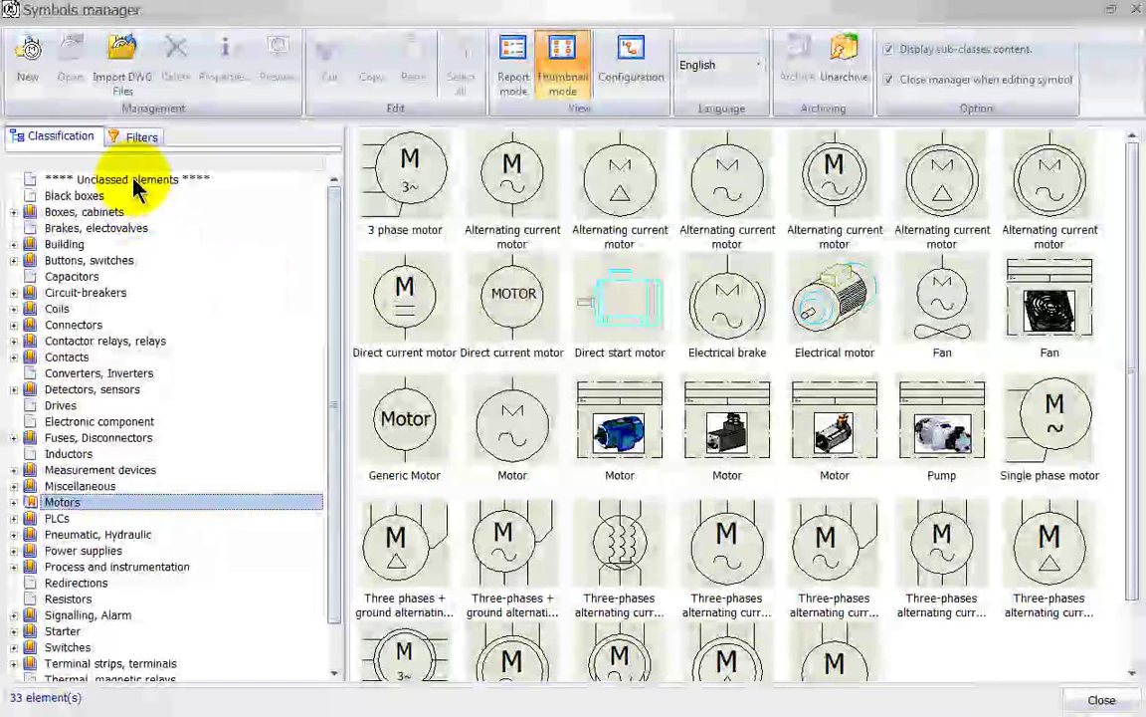
click(134, 181)
Step: Open the Light_CL_CvdH symbol in the symbol editor
double_click(404, 184)
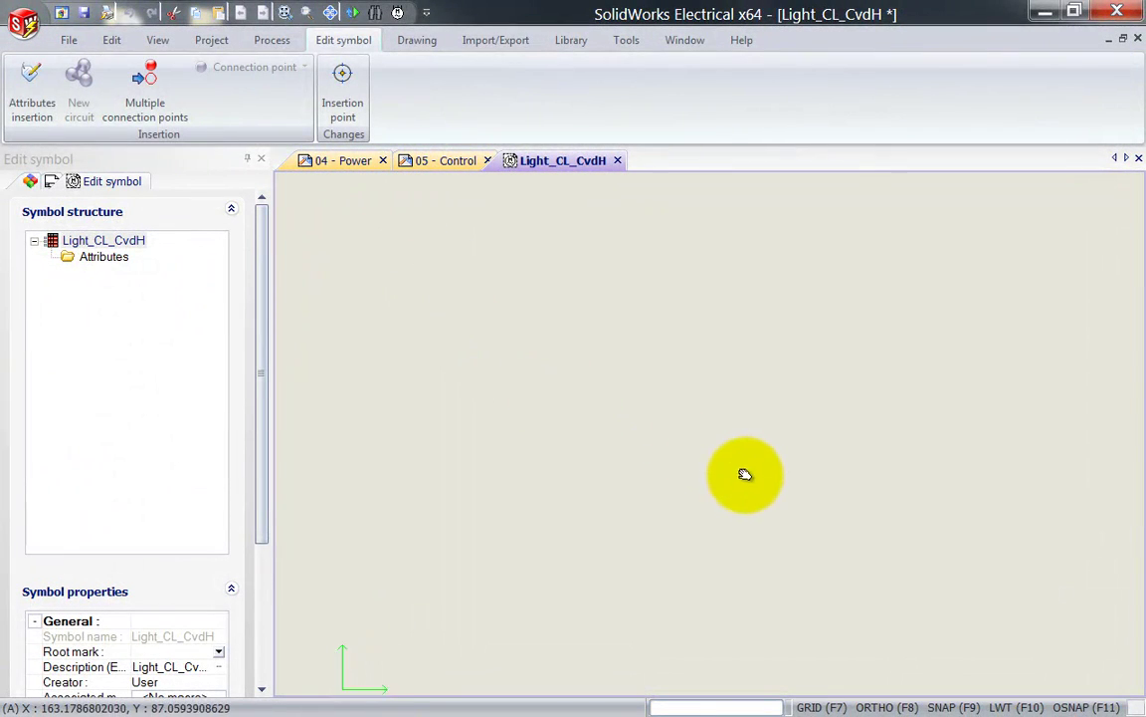
middle_drag(745, 474, 695, 402)
scroll(697, 401, down, 1)
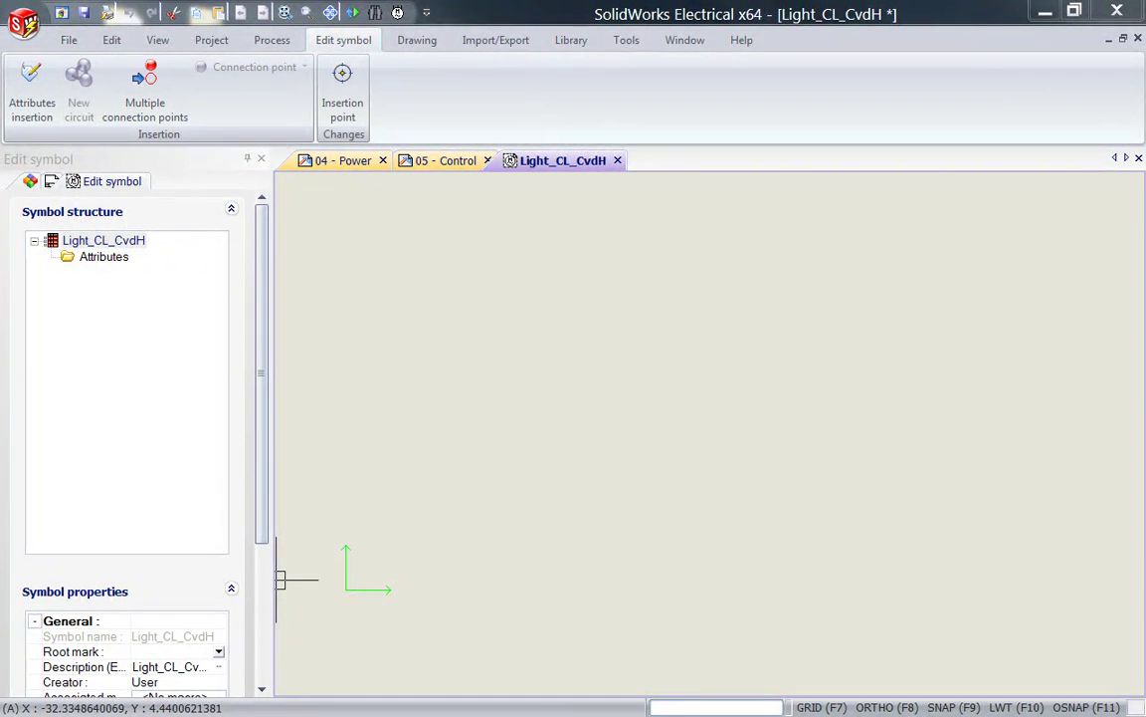
Step: Set snap spacing to 2.5 and grid spacing to 5, with snap and grid turned on
mouse_move(0, 151)
mouse_down()
mouse_move(420, 159)
mouse_move(458, 109)
mouse_up()
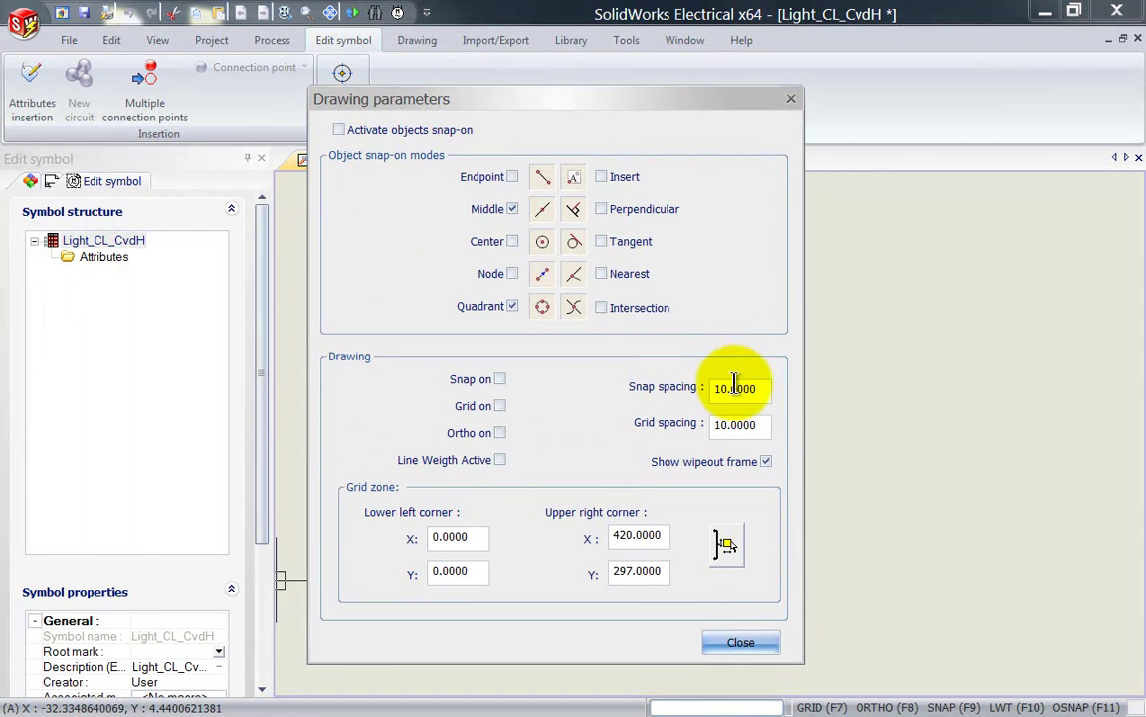
double_click(764, 389)
text(2.5000)
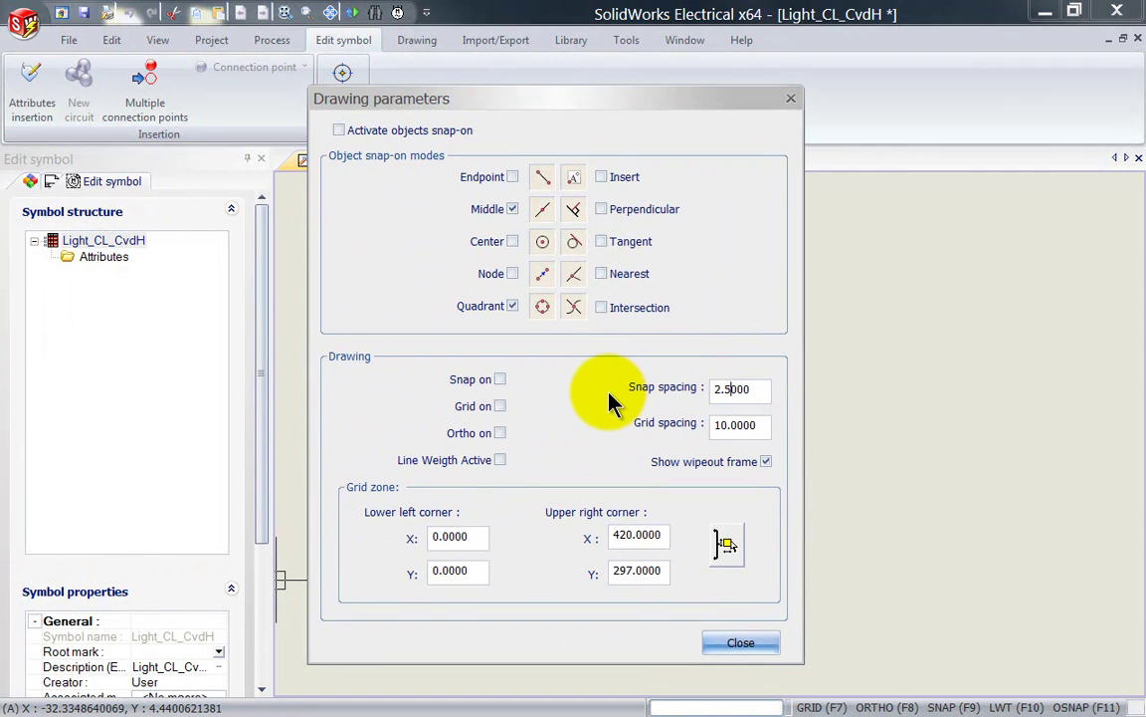
double_click(762, 422)
text(5.0000)
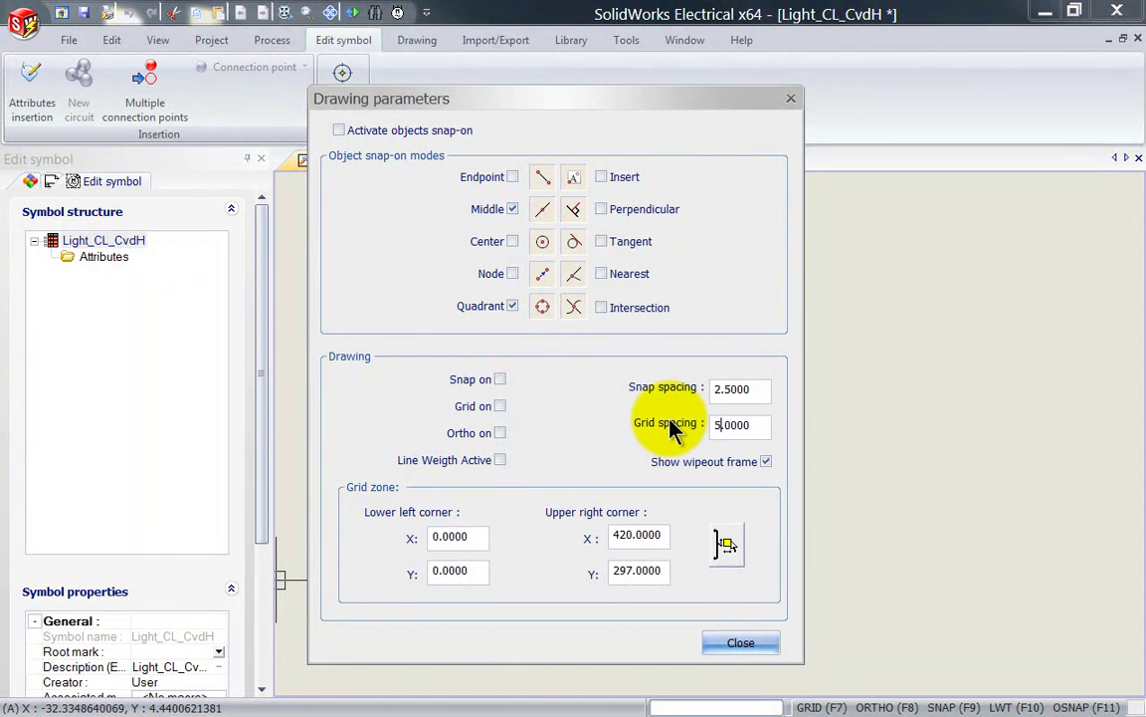
click(499, 379)
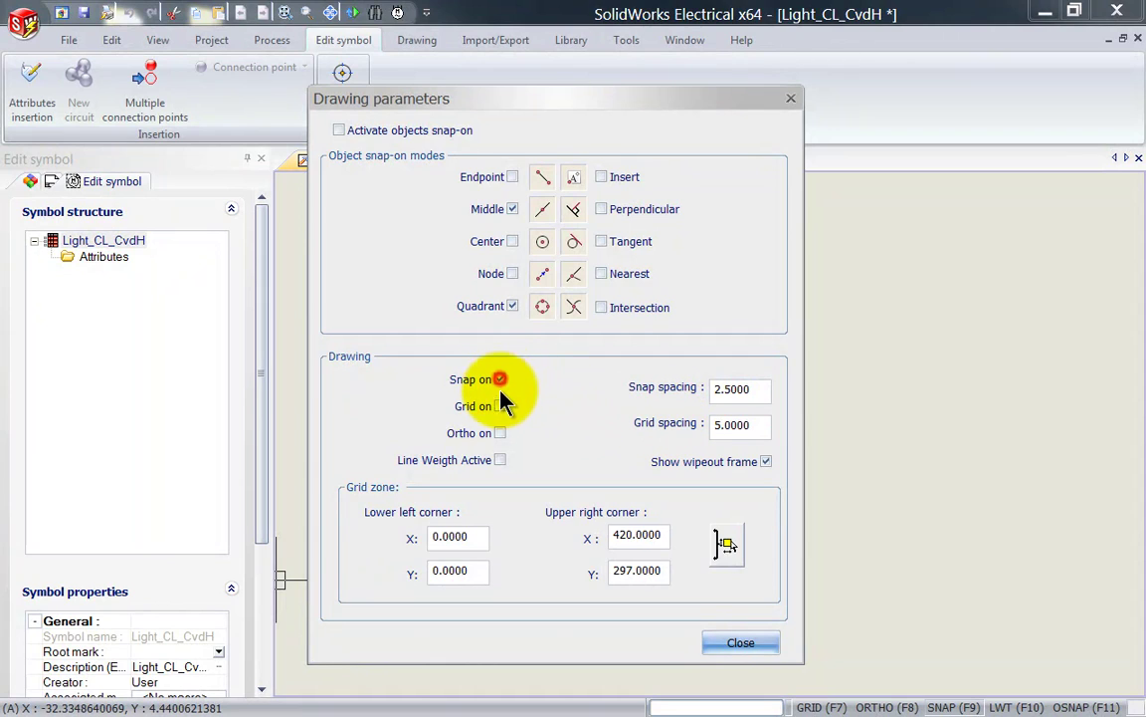
click(499, 406)
click(732, 647)
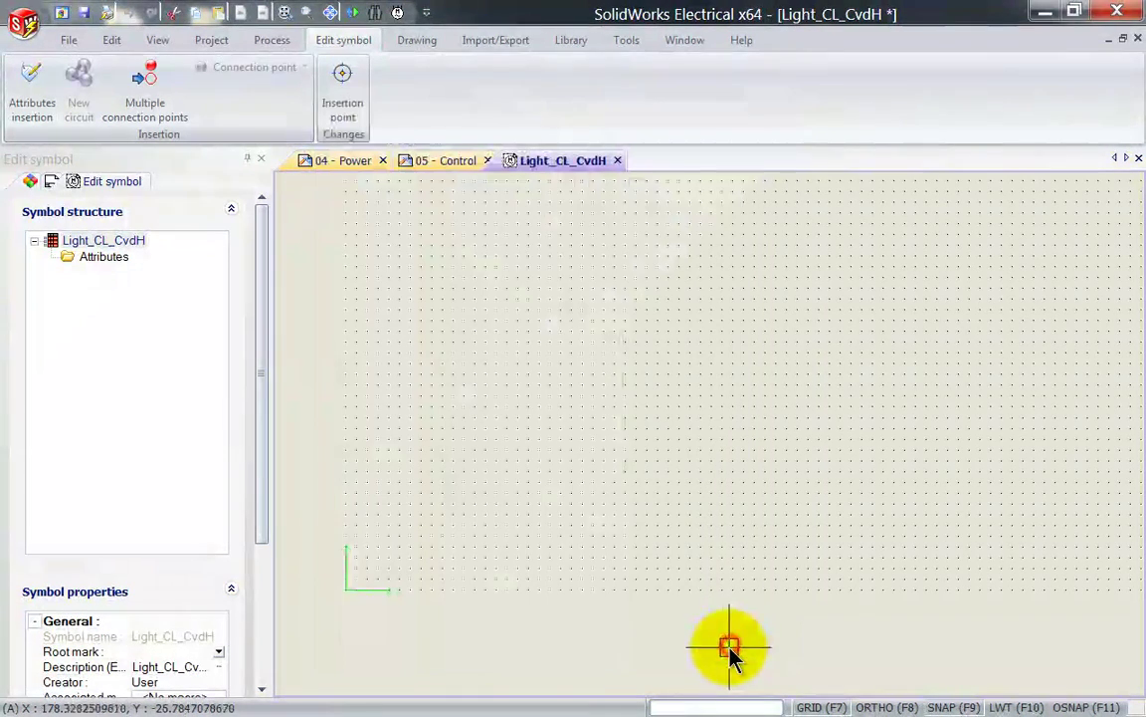
scroll(585, 525, up, 2)
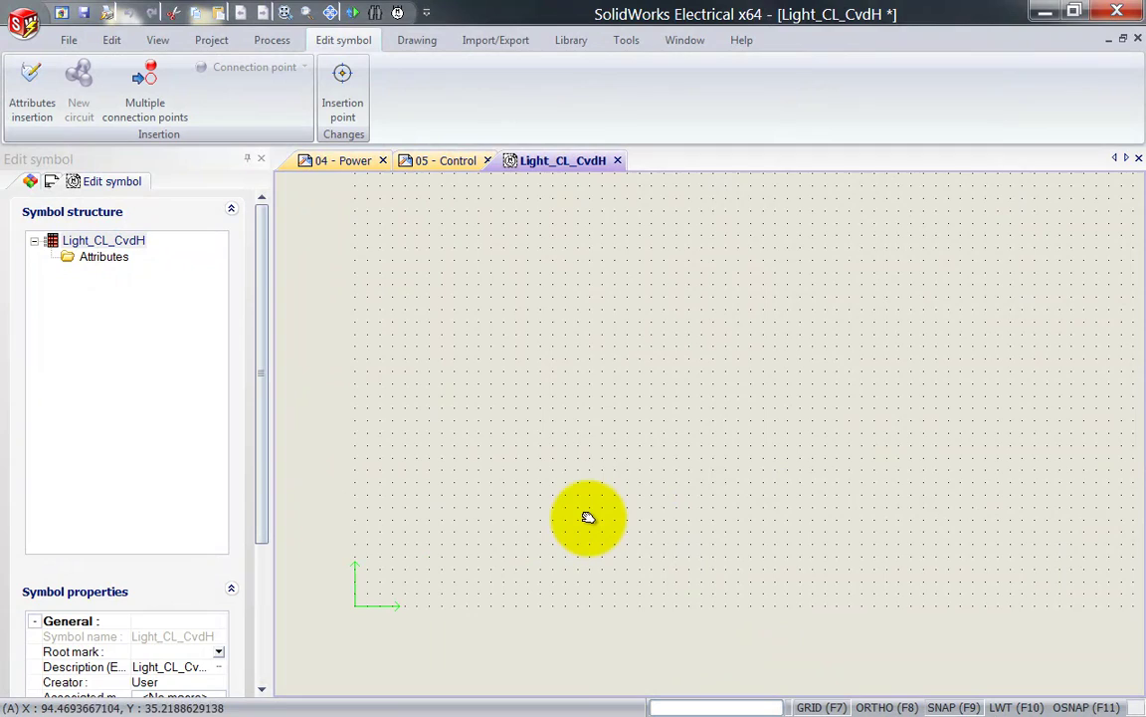
Step: Draw a circle of radius 2.5
click(425, 43)
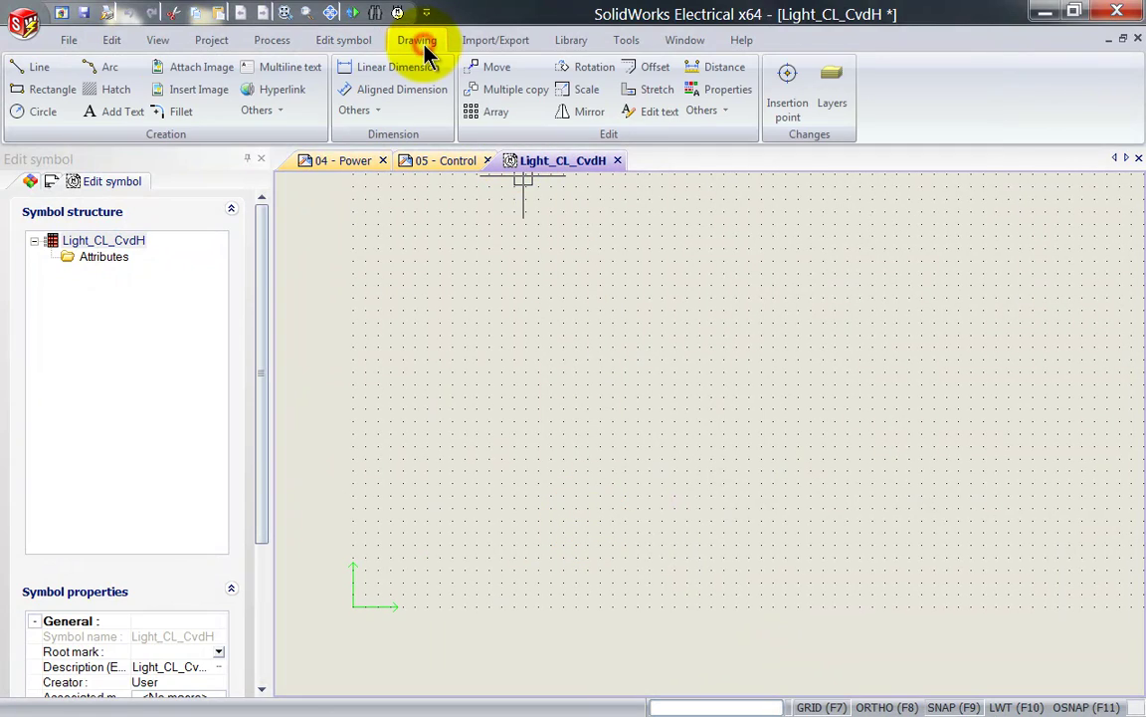
click(43, 111)
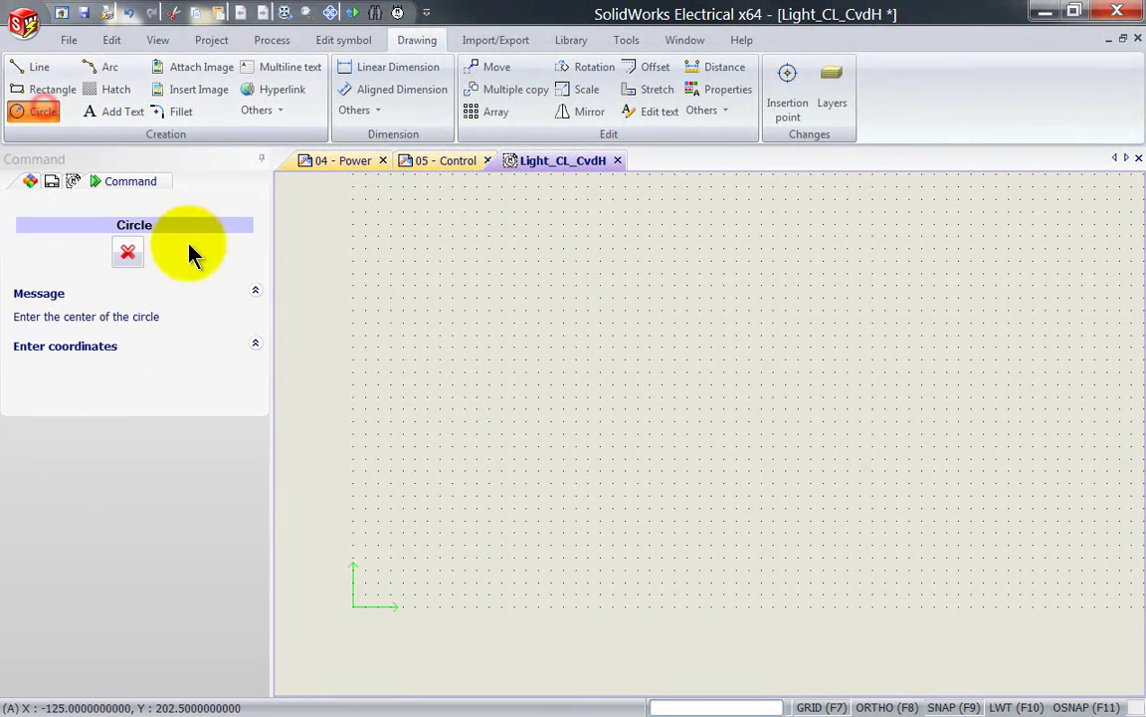
click(570, 408)
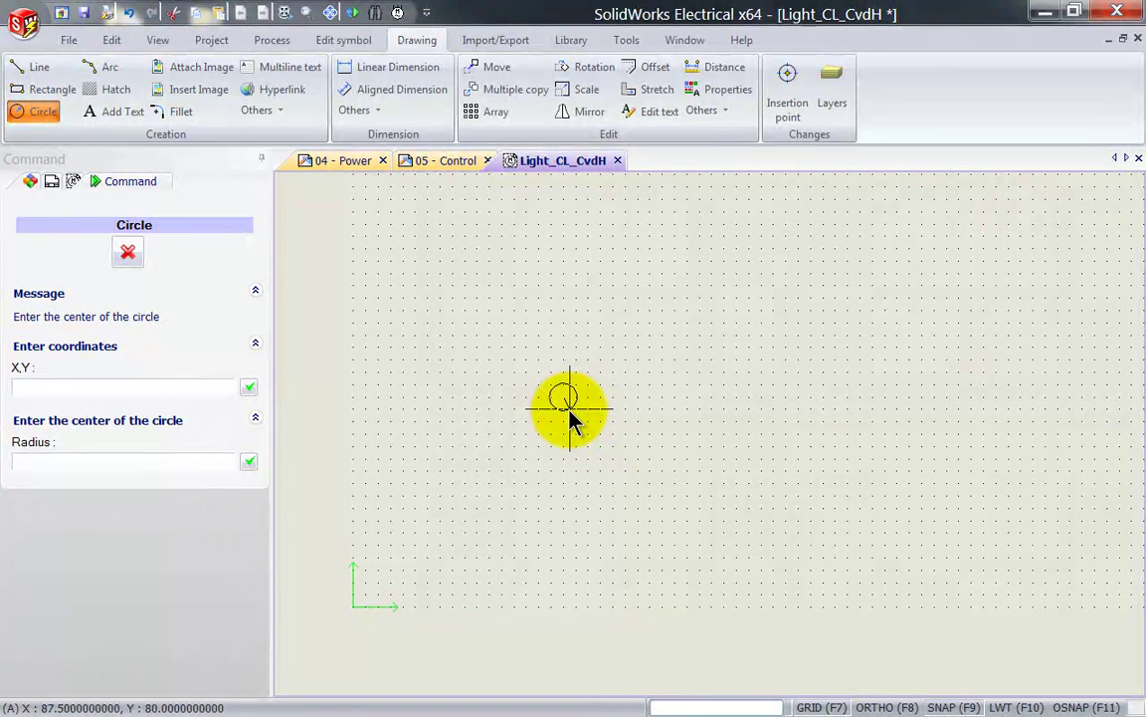
text(2.5)
key(Return)
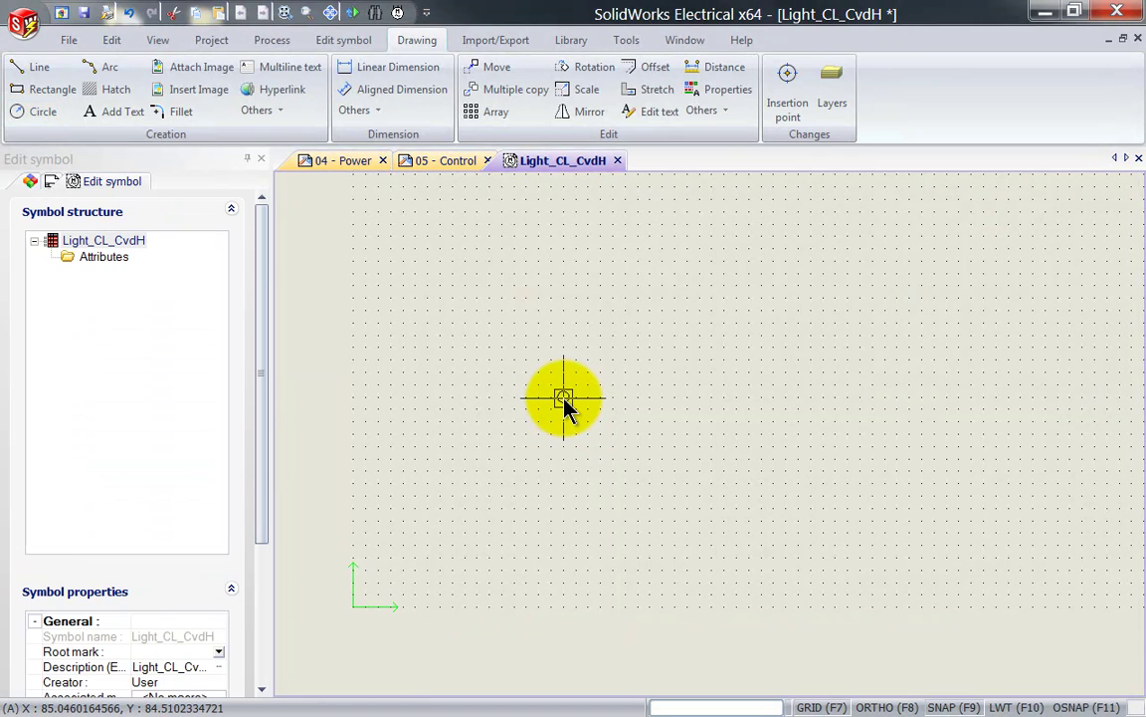
scroll(564, 398, up, 3)
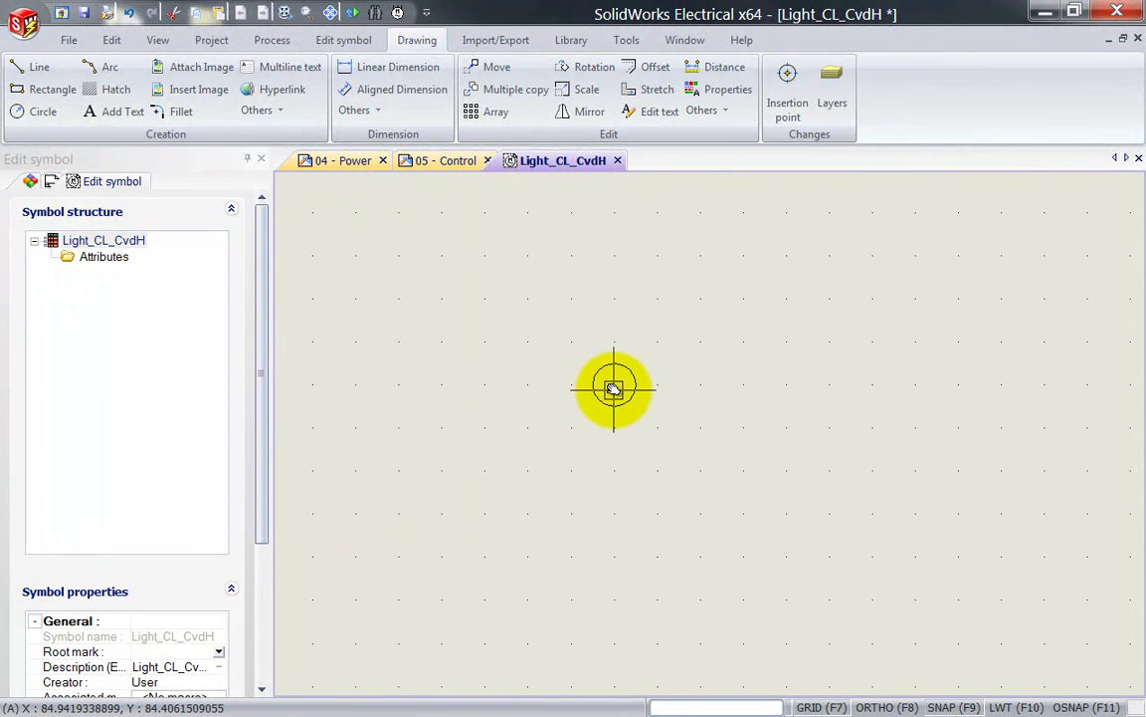
scroll(614, 388, up, 1)
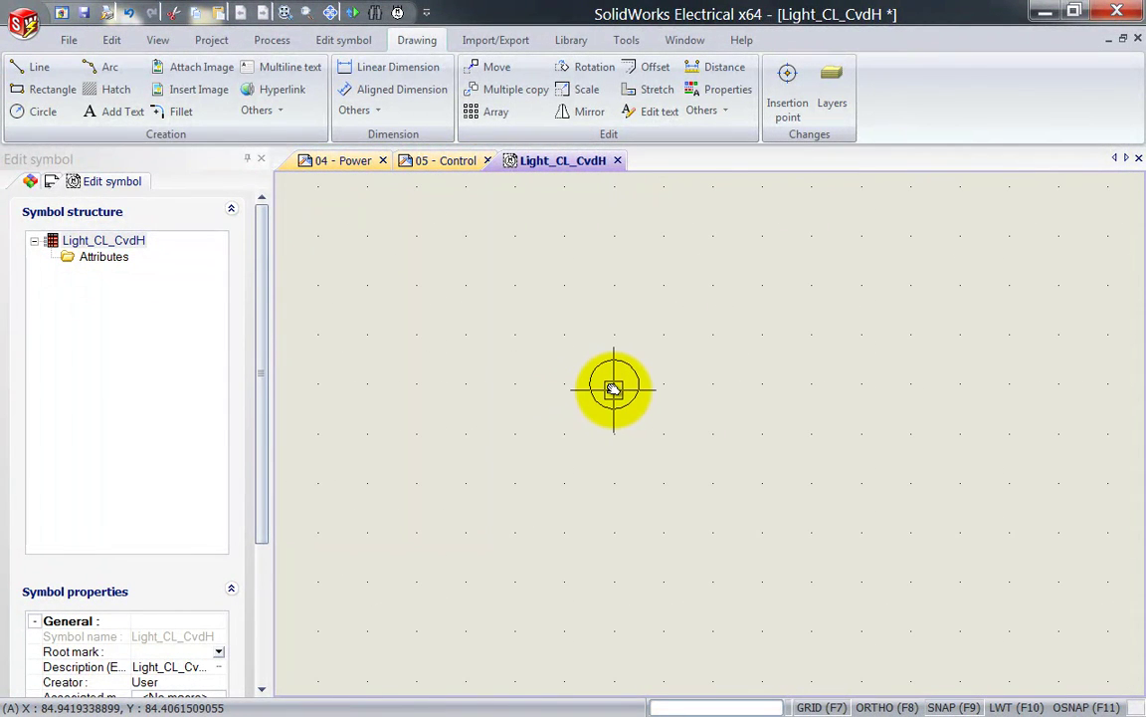
Step: Draw horizontal lines extending from the circle's left and right edges
click(37, 67)
click(587, 385)
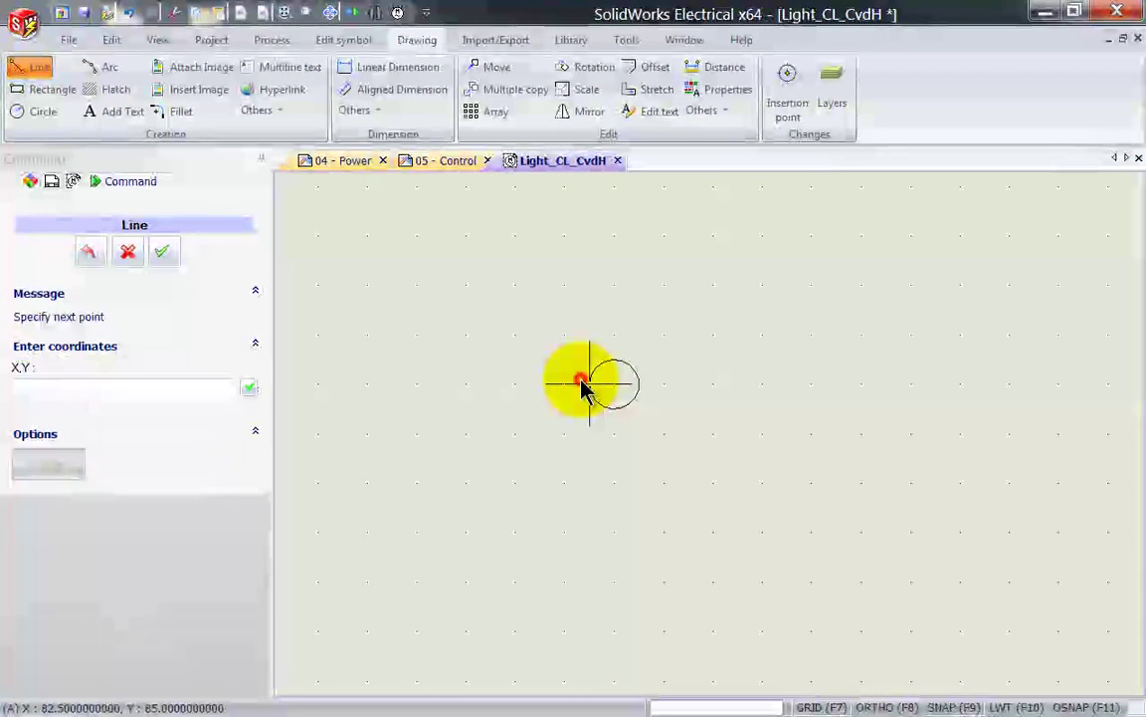
click(370, 384)
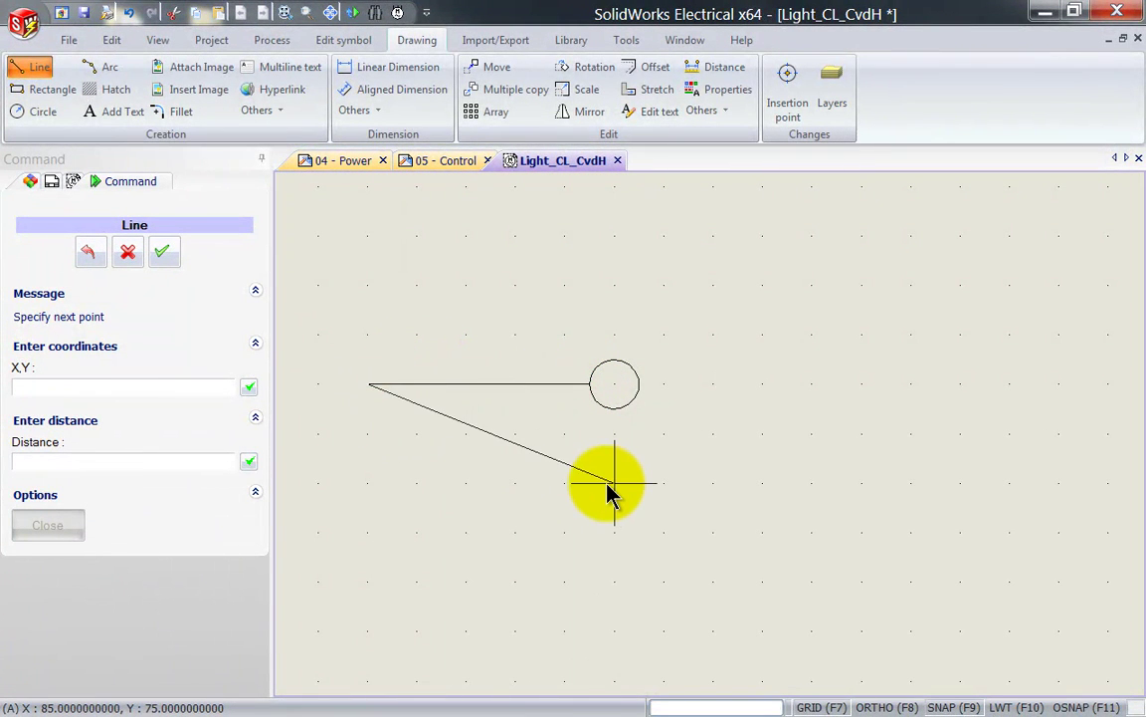
right_click(606, 483)
right_click(659, 483)
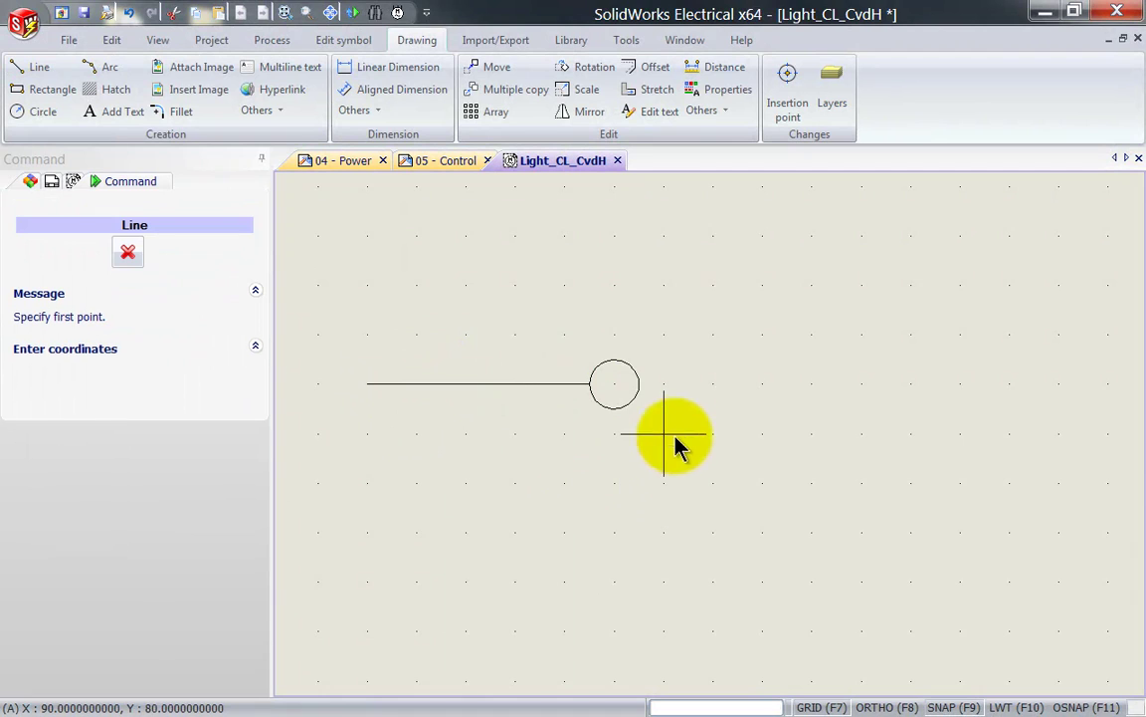
click(642, 388)
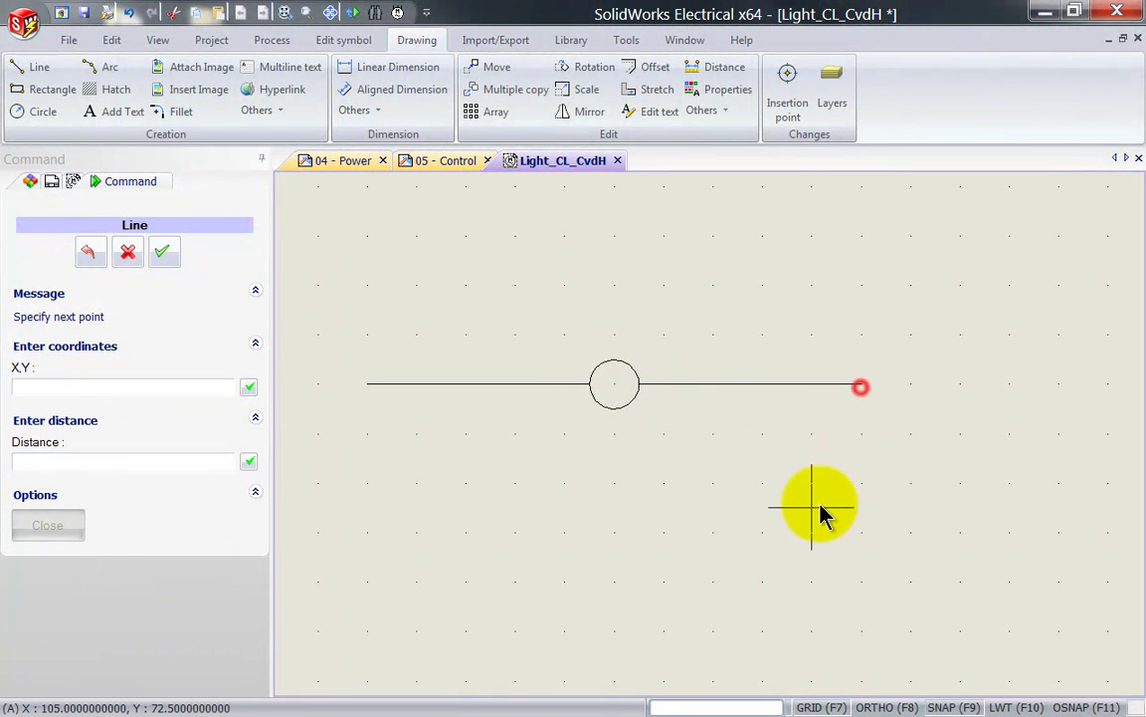
key(Escape)
key(Return)
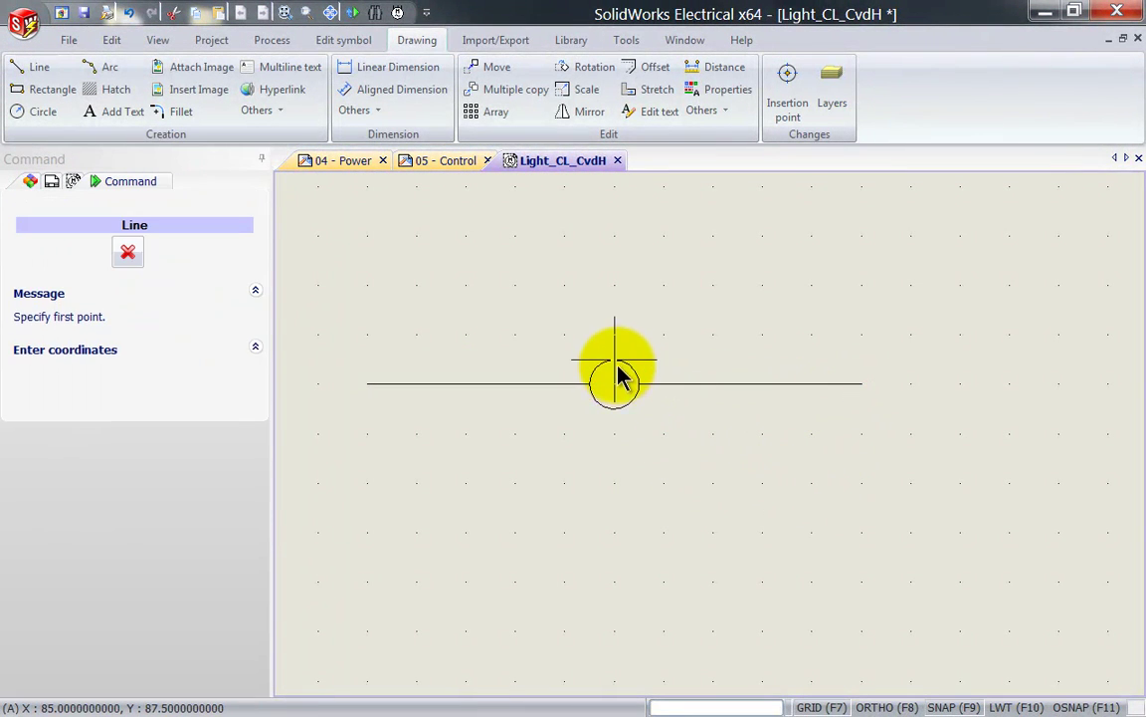
Step: Draw a vertical line and a line across the circle
click(616, 381)
click(614, 404)
key(Escape)
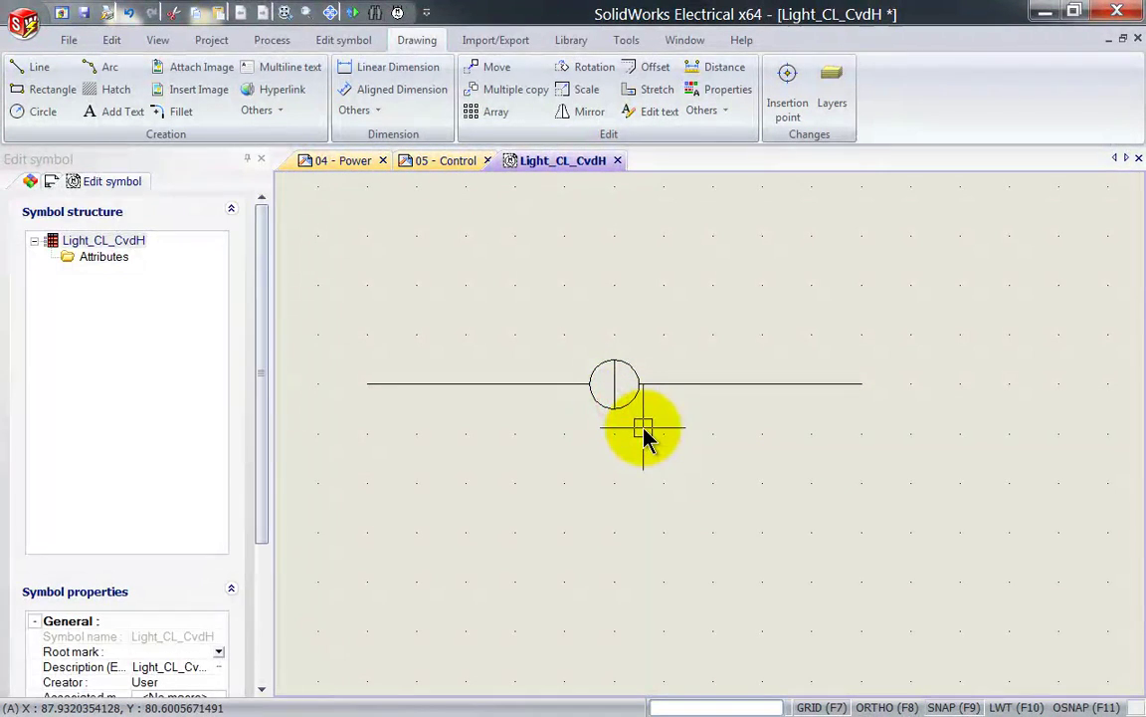
key(Return)
click(596, 389)
click(629, 393)
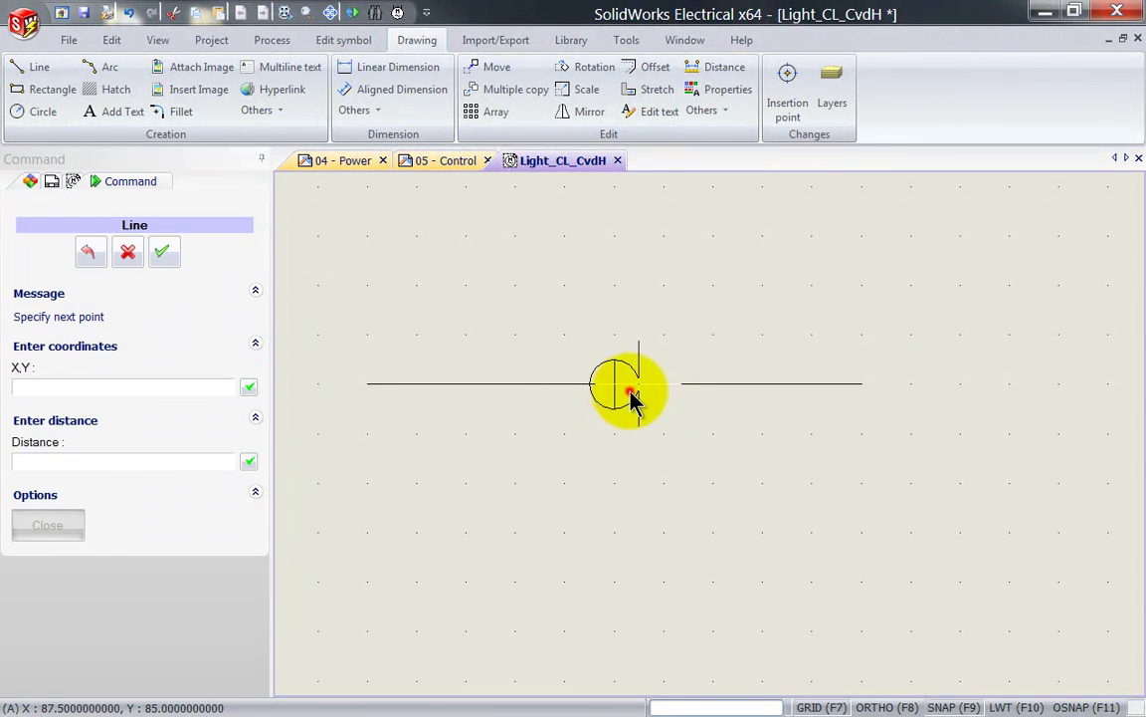
key(Escape)
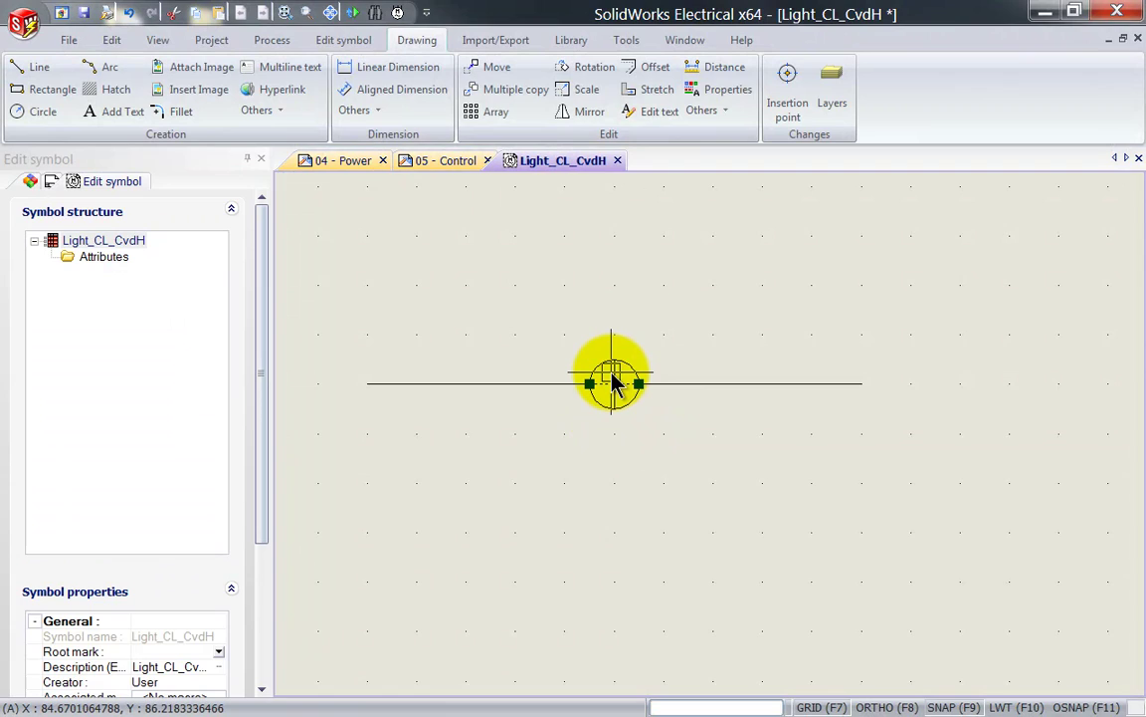
Step: Rotate the line inside the circle about the circle centre to make it diagonal
click(612, 382)
click(592, 69)
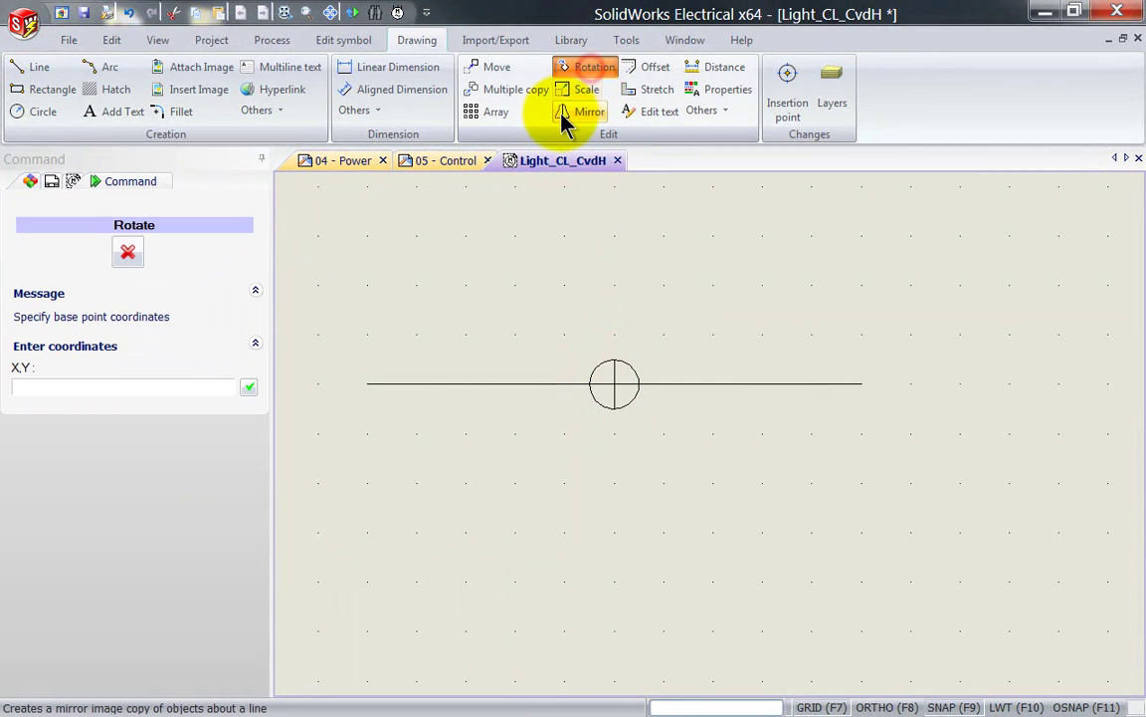
click(614, 384)
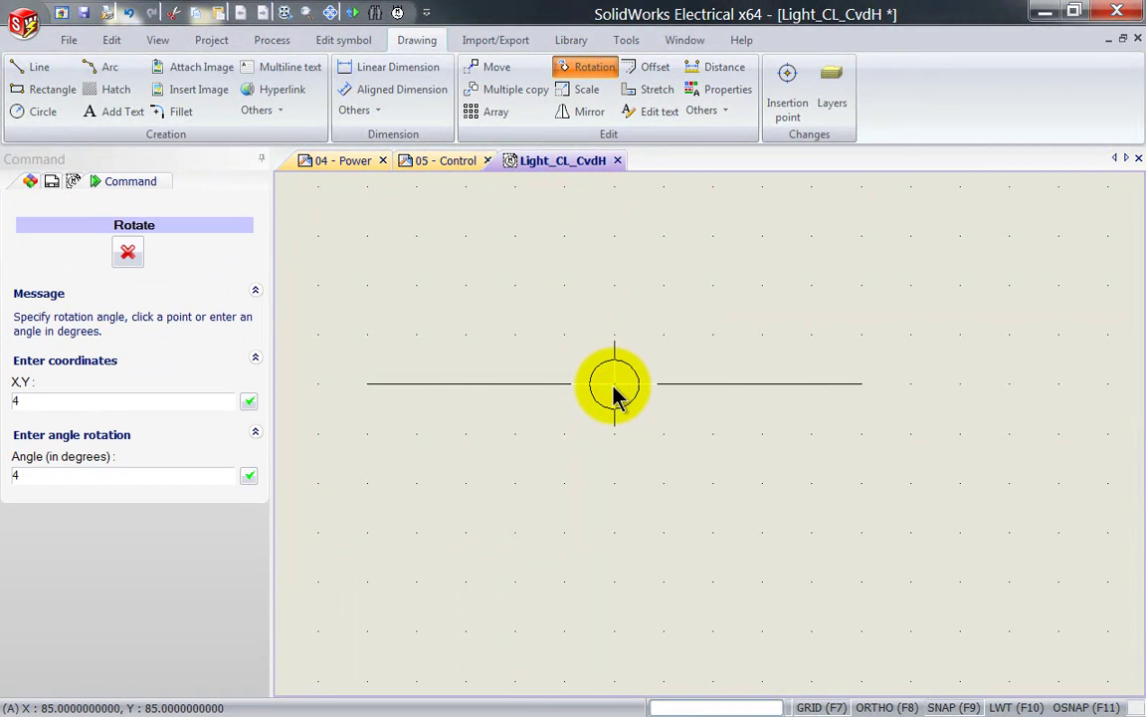
key(Return)
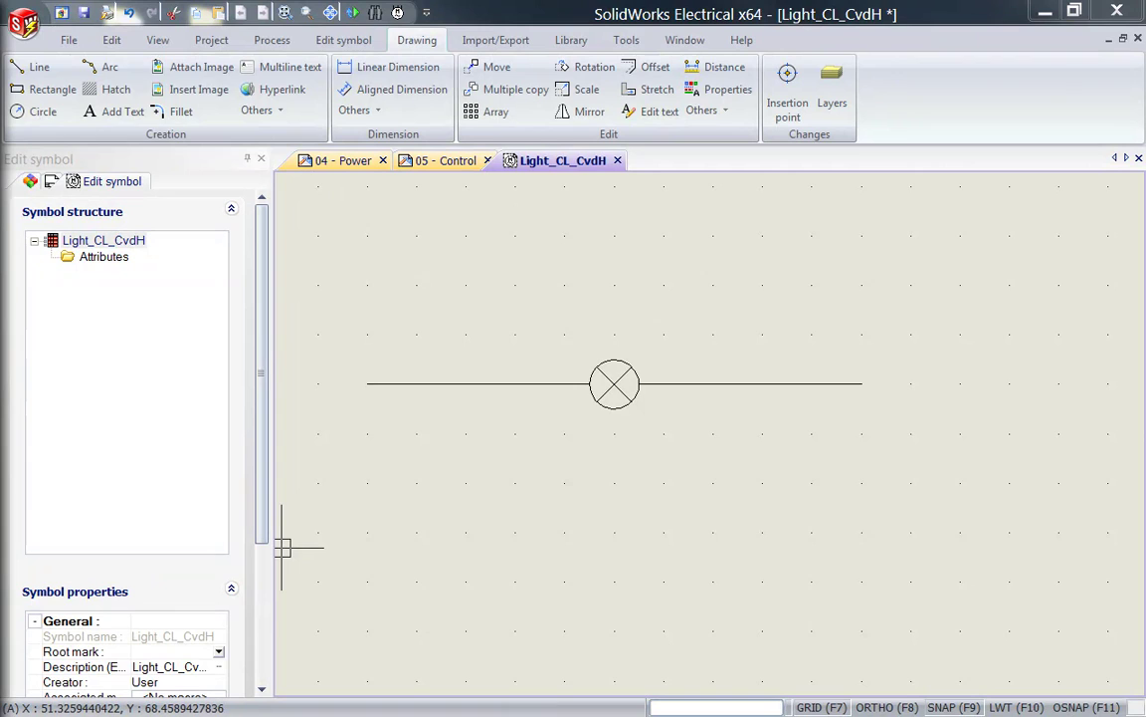
Step: Choose the #TAG, #LOC_TAG, #FUN_TAG, #REF_DES_1 and #REF_DES_2 attributes for insertion
click(334, 44)
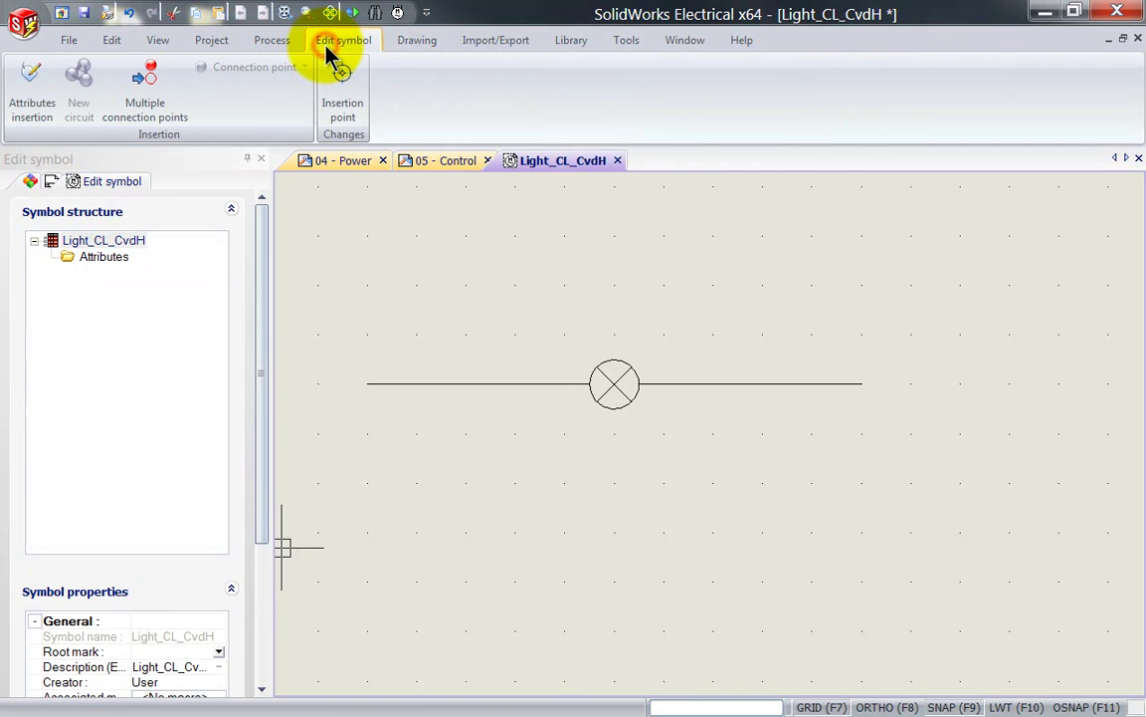
click(30, 115)
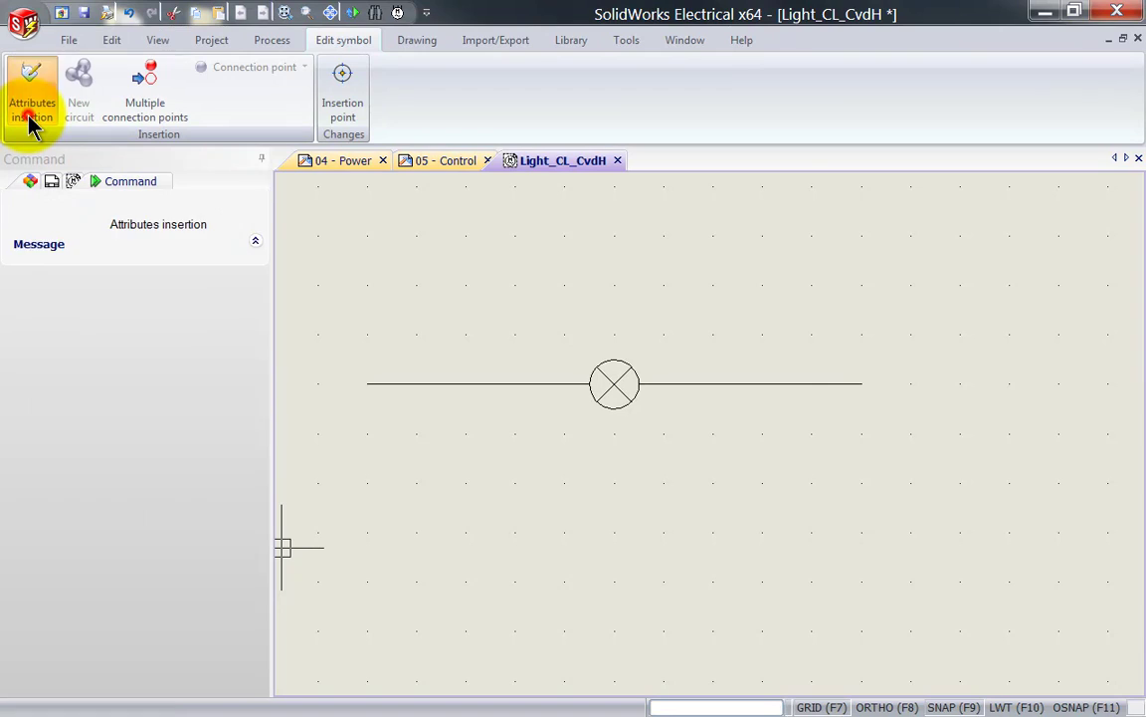
drag(818, 279, 814, 248)
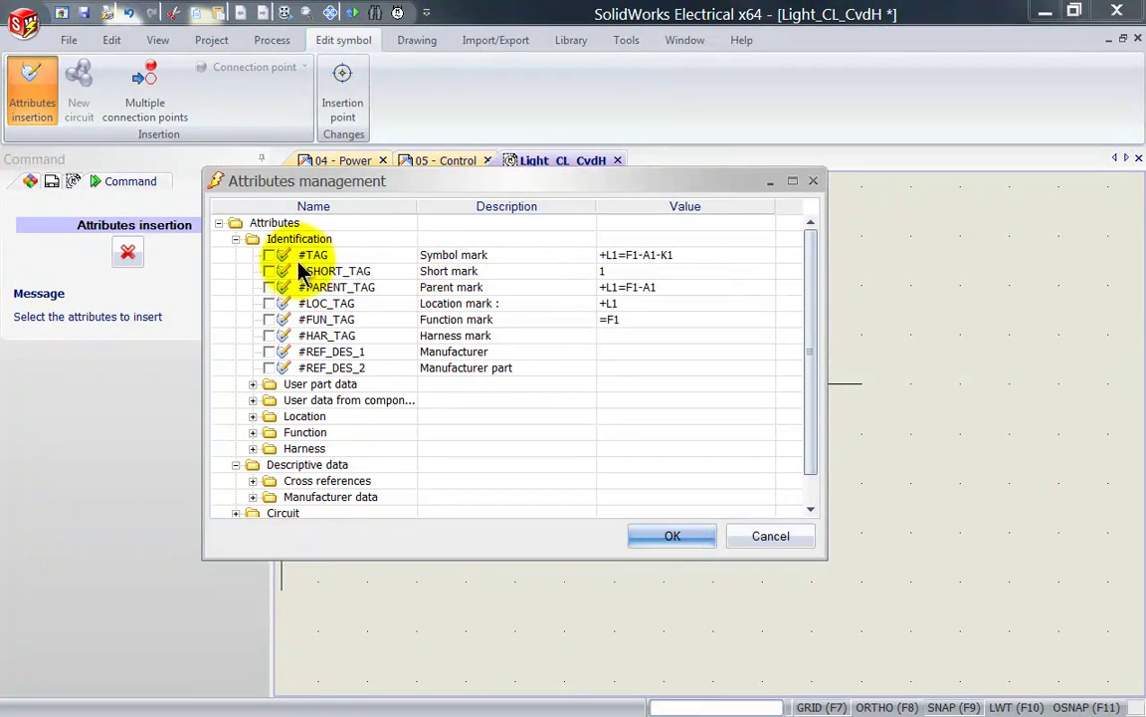
click(268, 254)
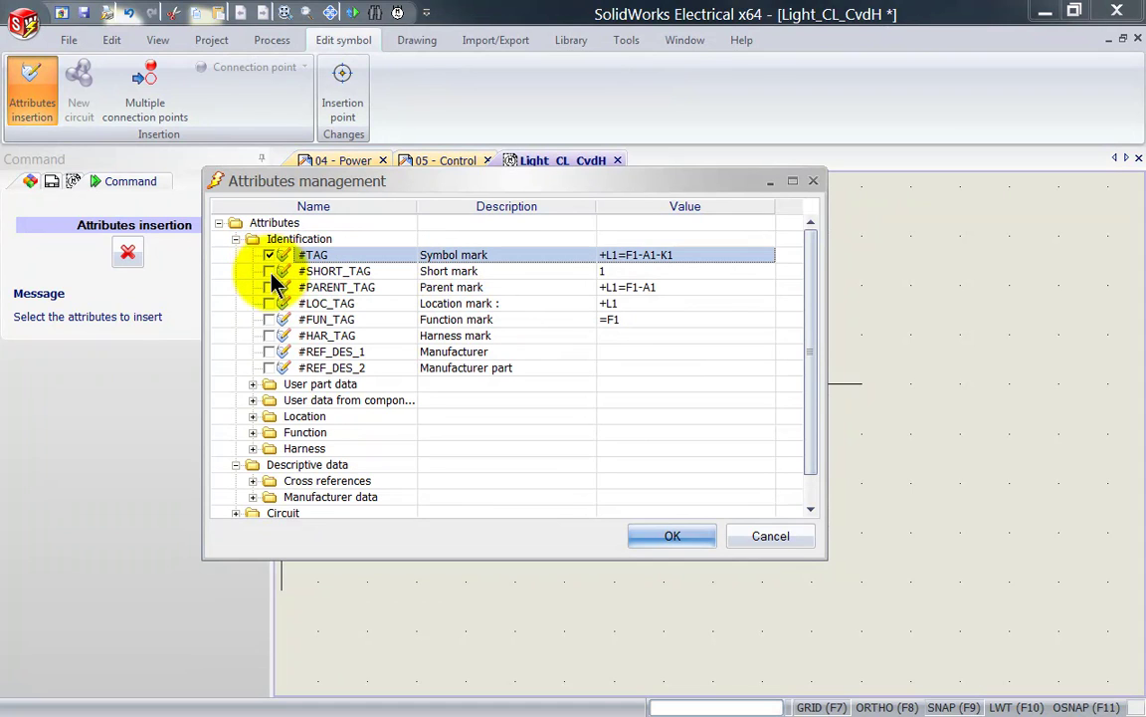
click(268, 304)
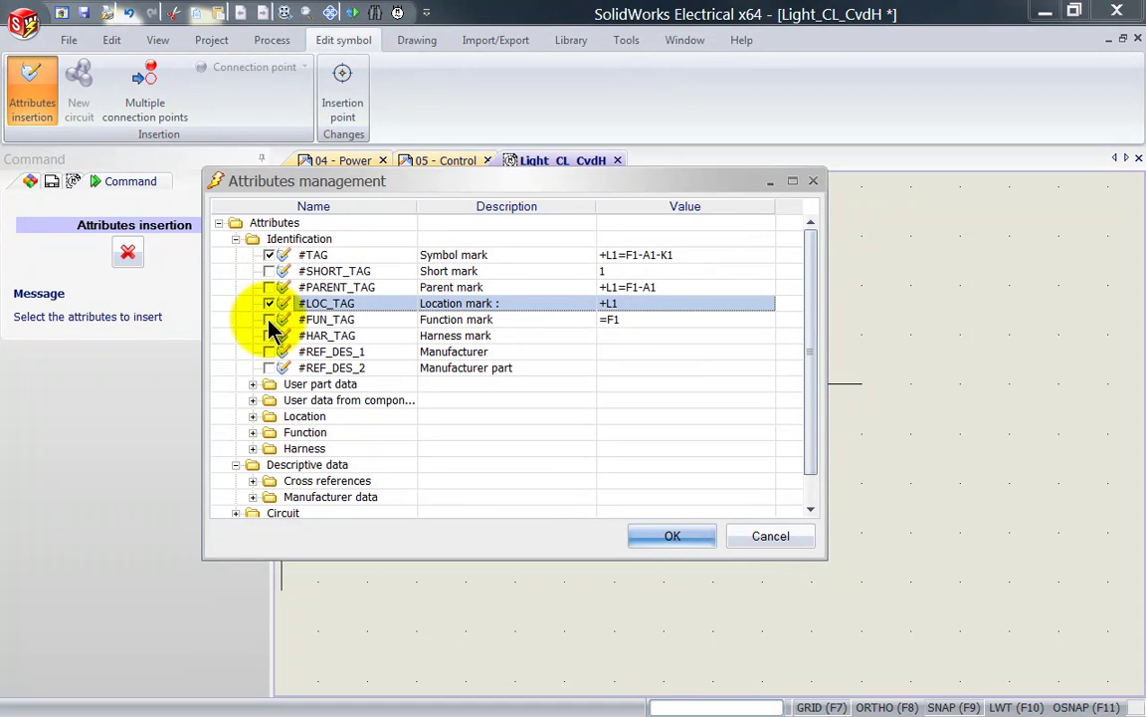
click(269, 320)
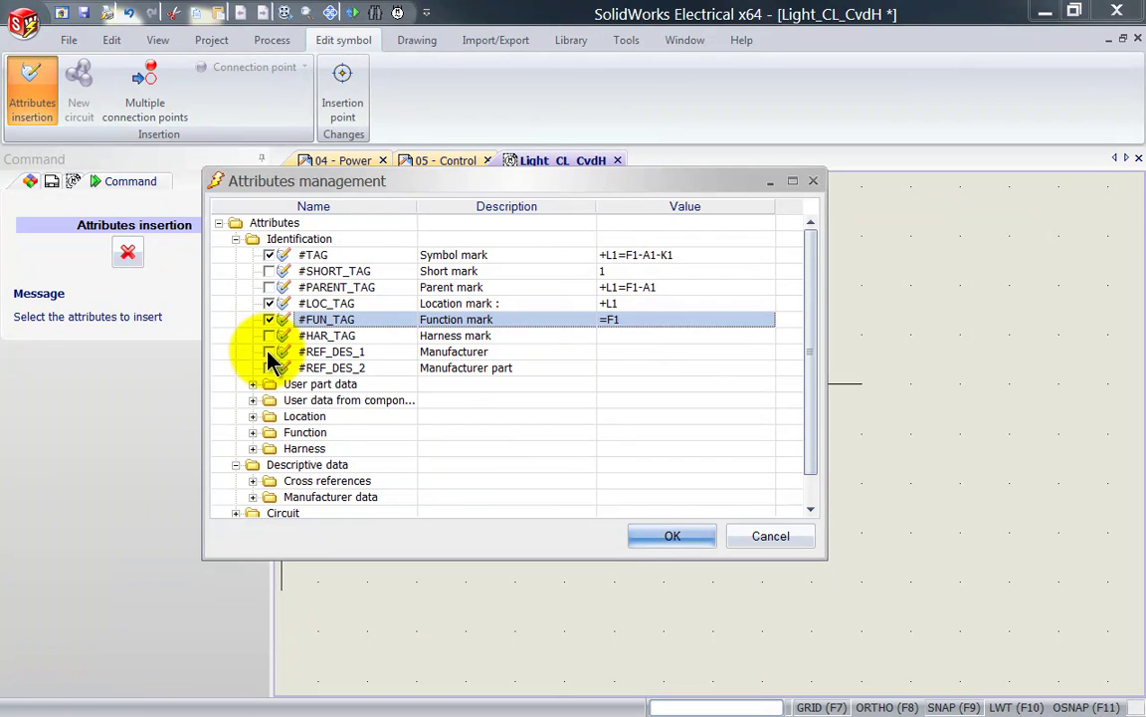
click(269, 351)
click(269, 367)
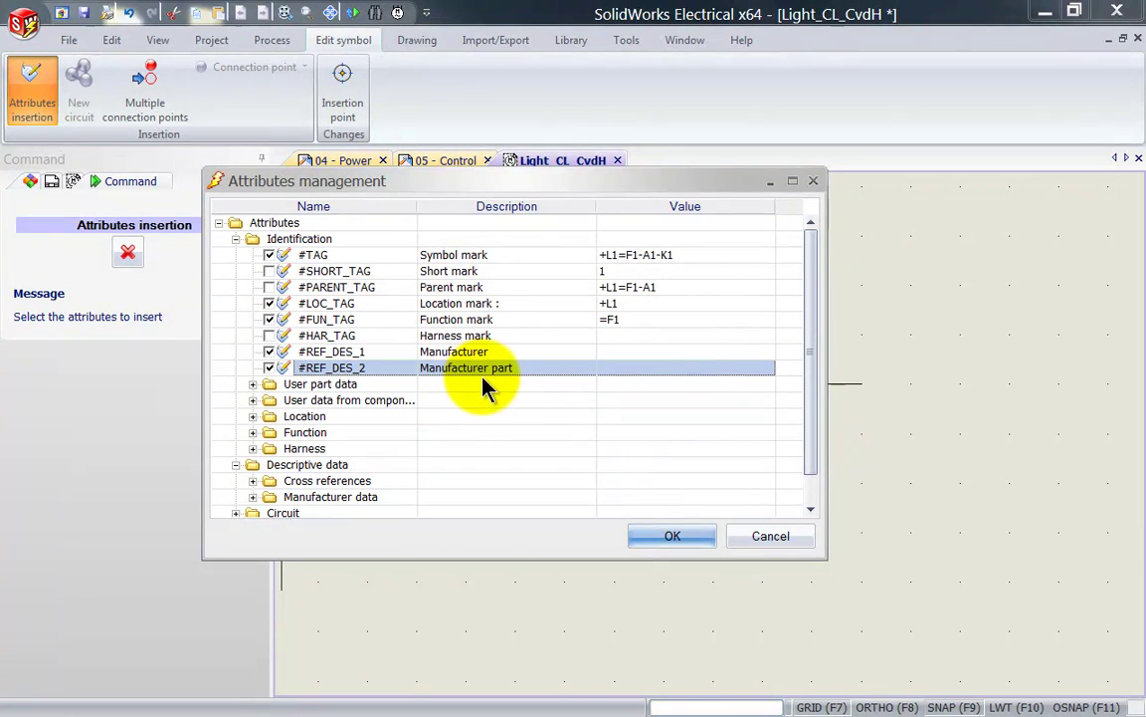
click(654, 538)
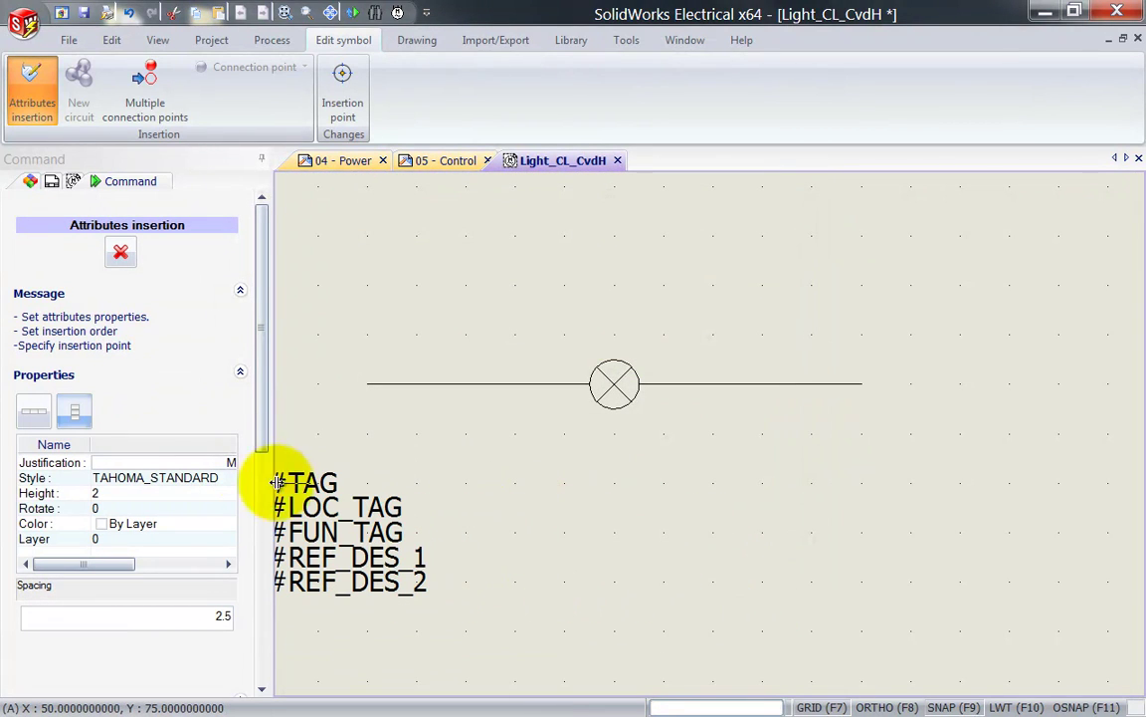
Step: Place the attributes middle-centre justified above the lamp
click(221, 461)
click(481, 552)
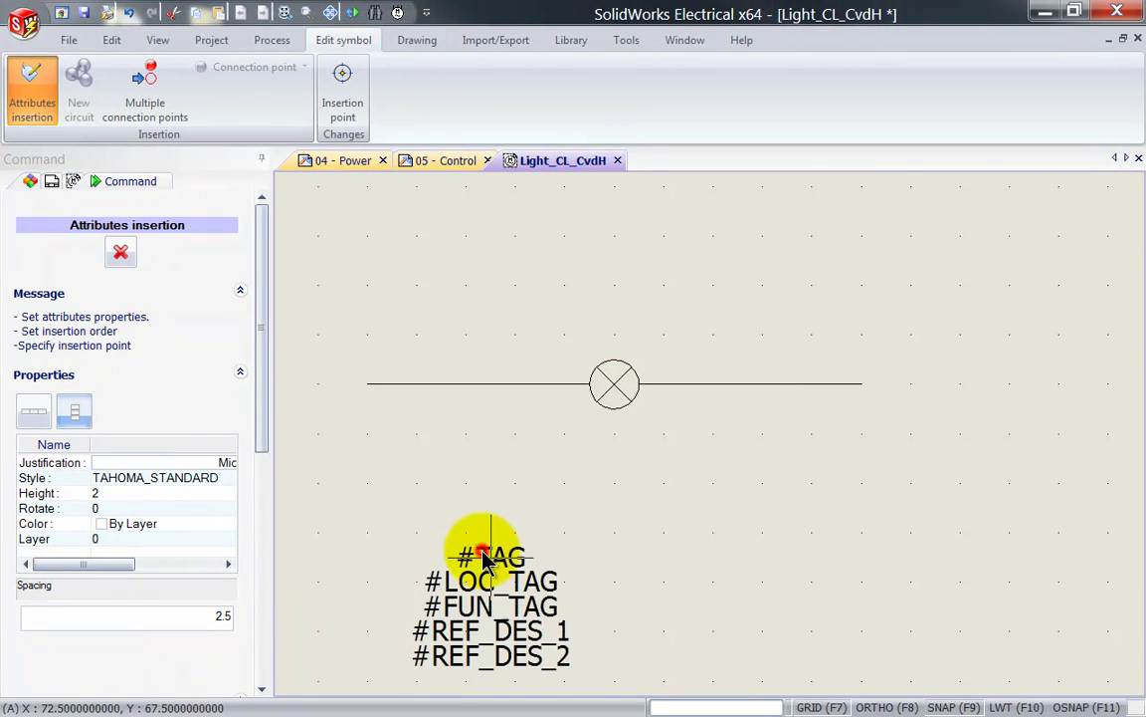
click(611, 237)
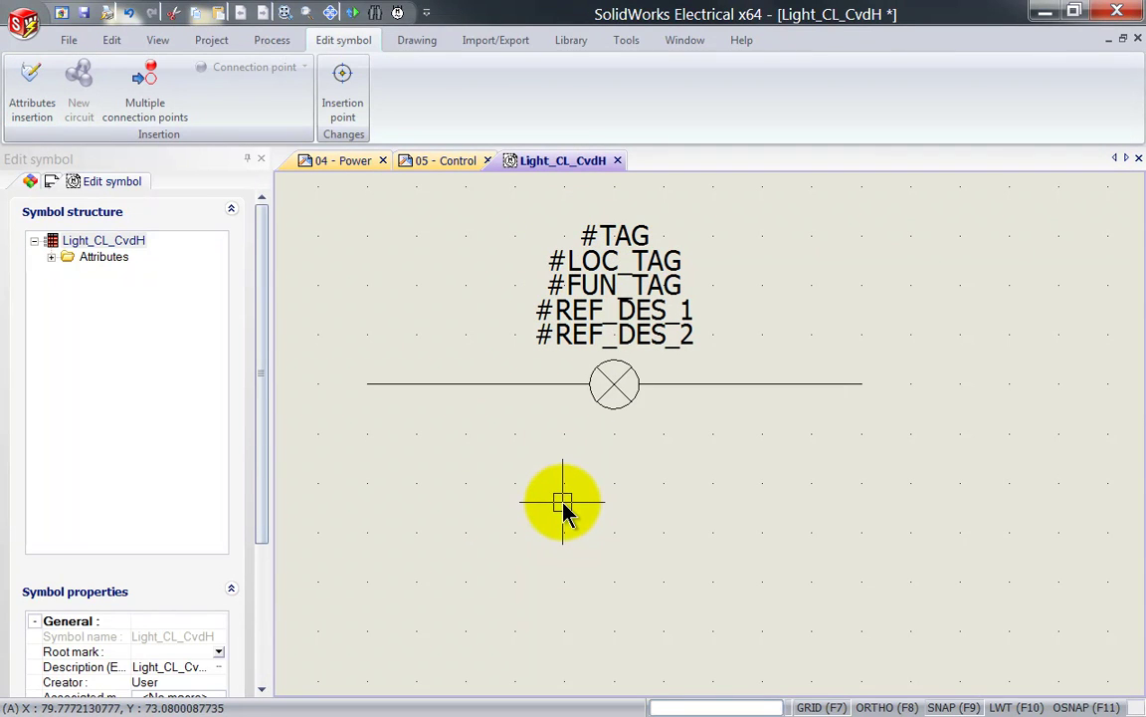
Step: Choose #Px_TAG_0, #Px_TO_0, #Px_CROSS_REF_0 and #Px_WIRE_TAG_0 for insertion
scroll(541, 524, down, 1)
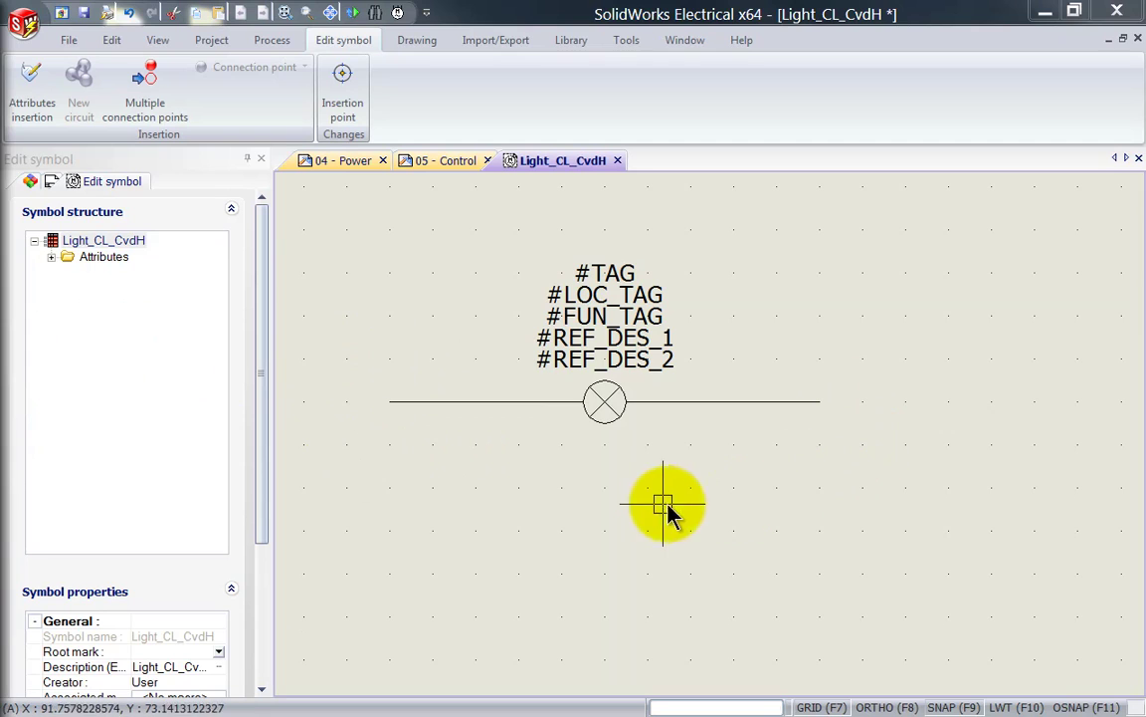
middle_drag(598, 486, 676, 505)
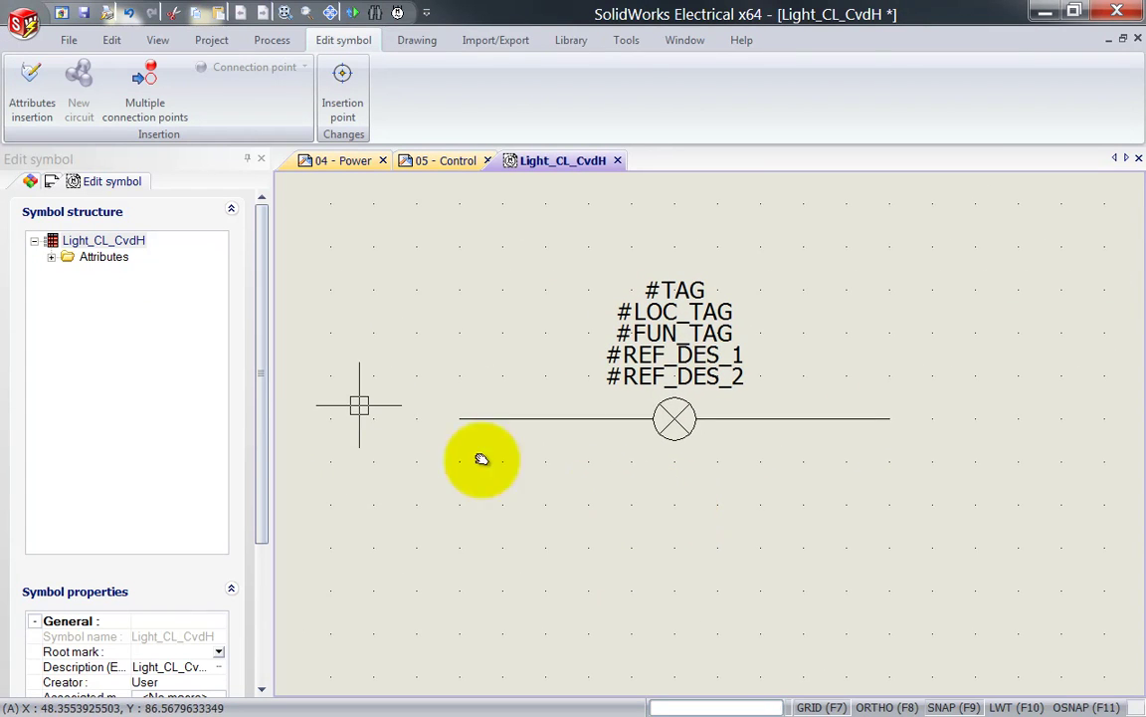
click(37, 116)
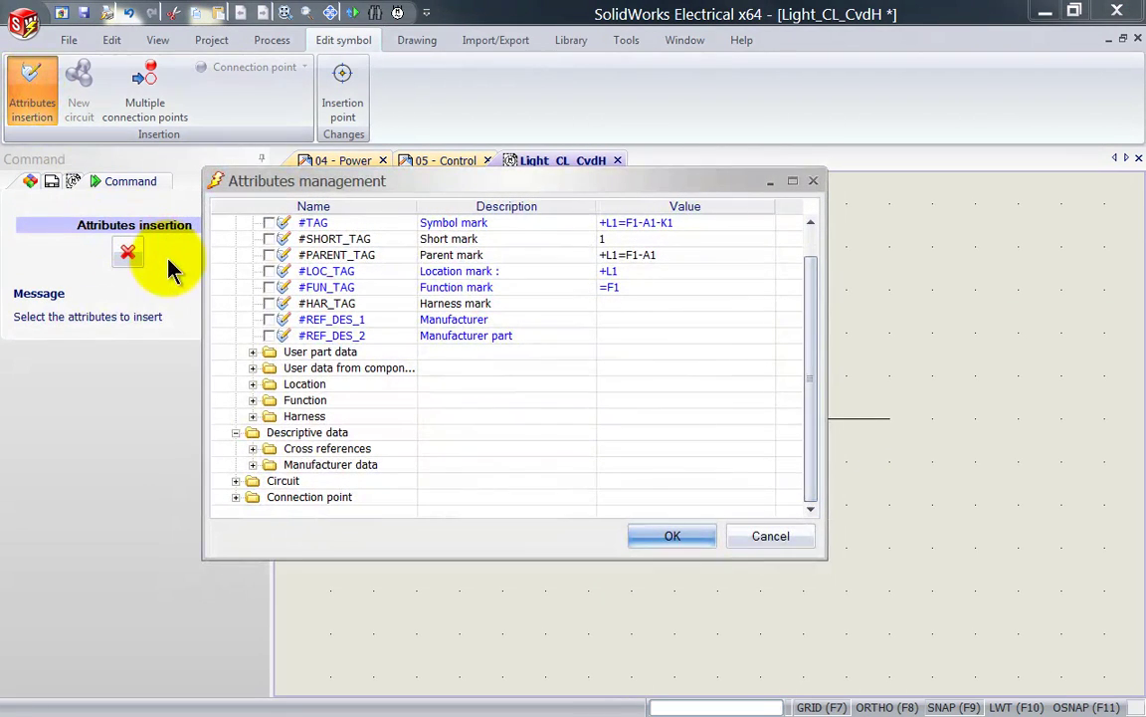
click(236, 497)
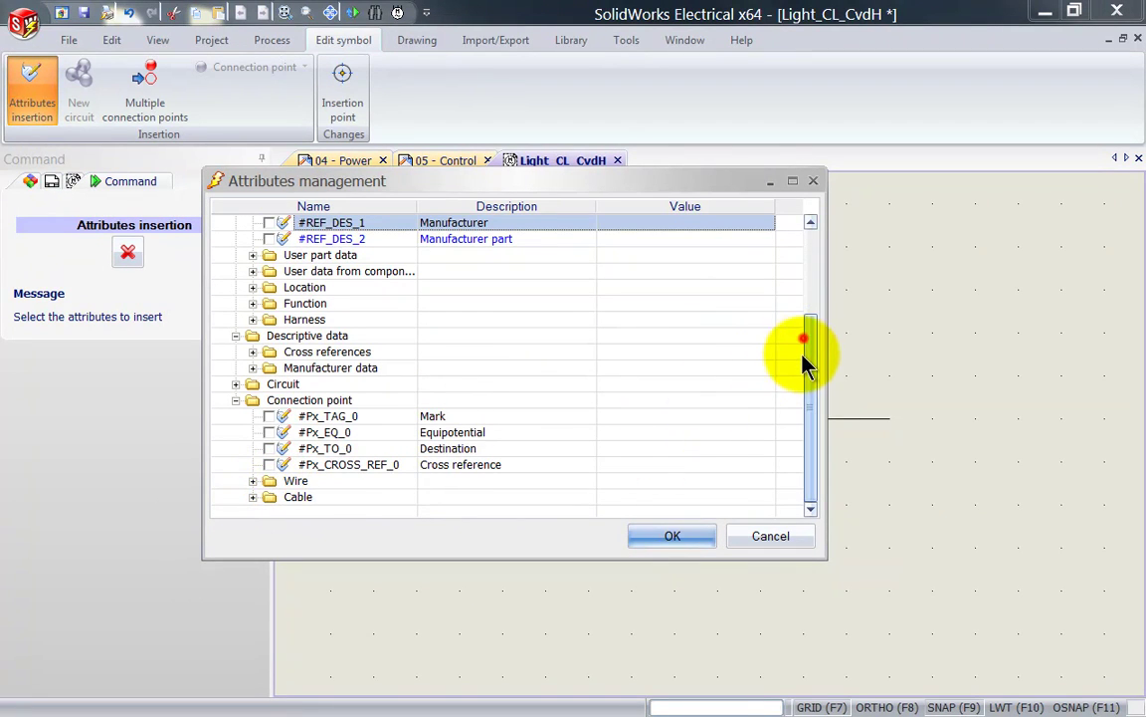
click(253, 481)
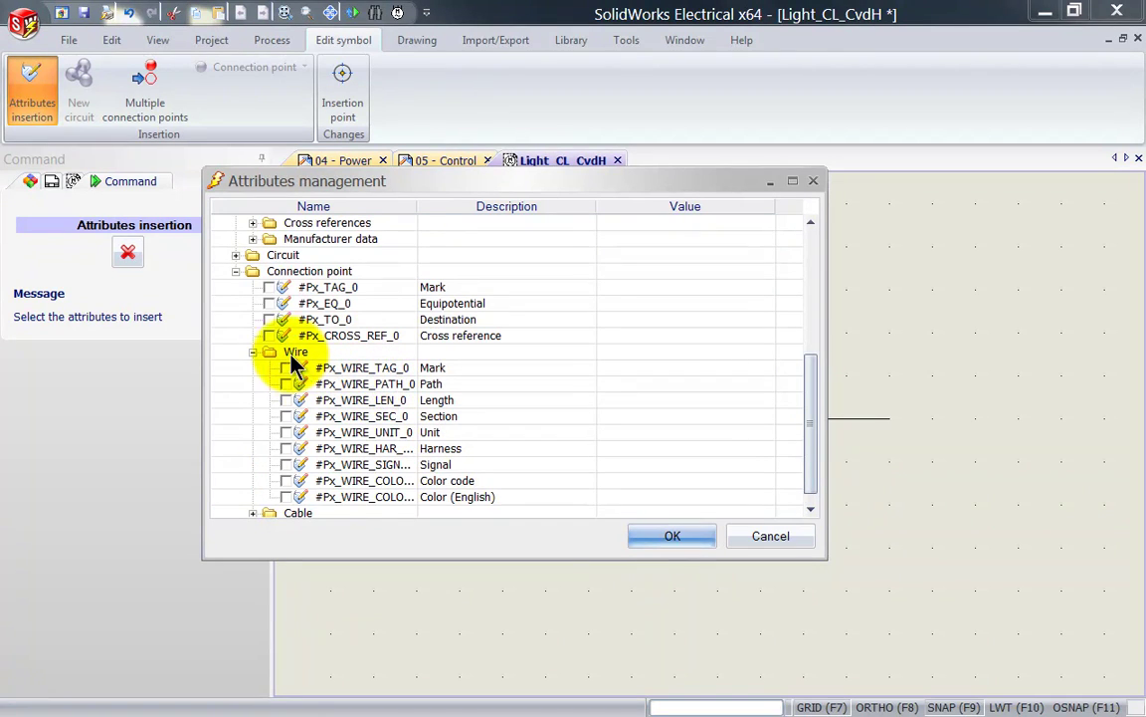
click(271, 289)
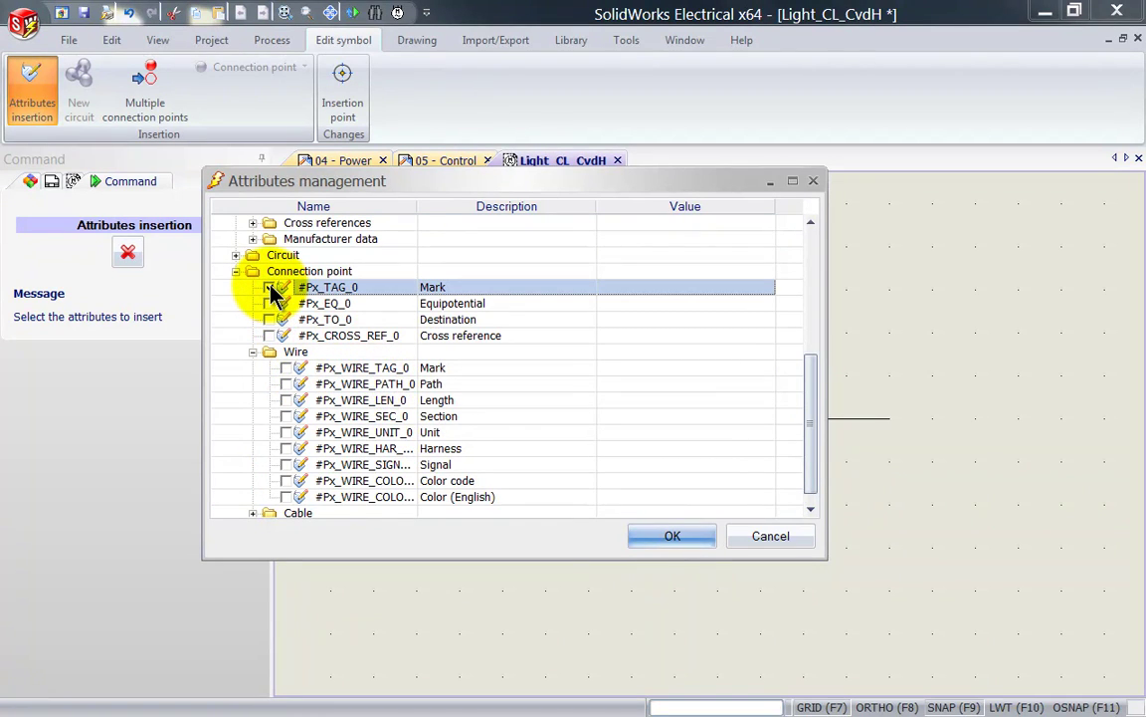
click(271, 289)
click(271, 322)
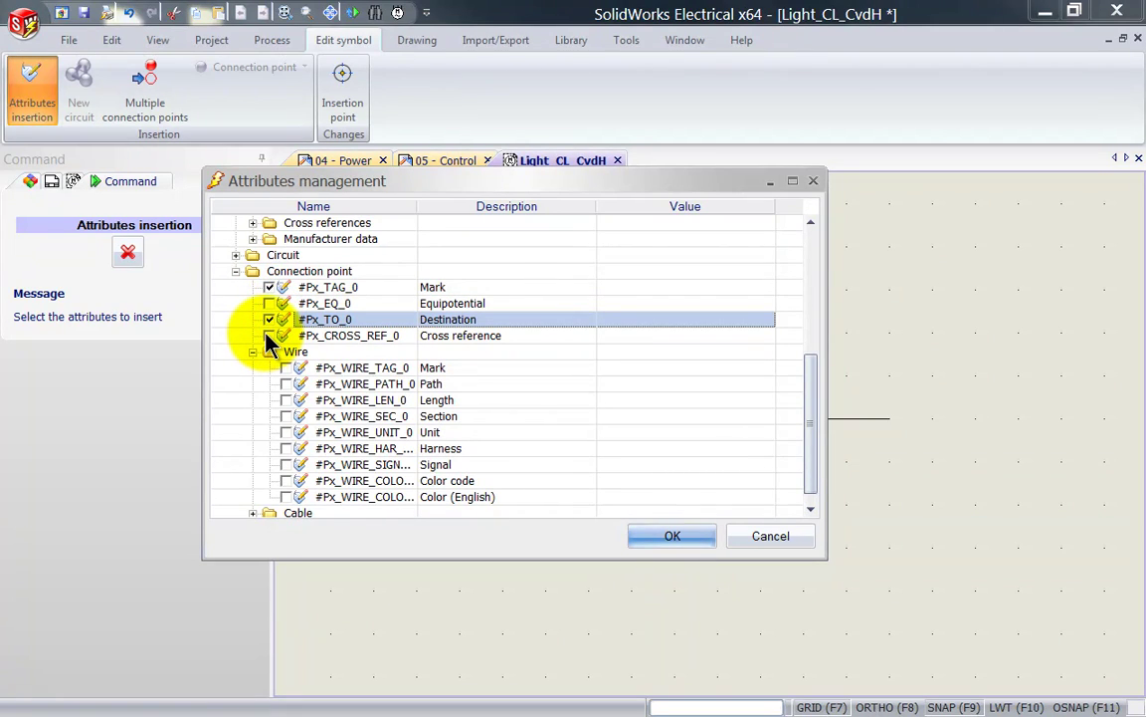
click(269, 335)
click(269, 335)
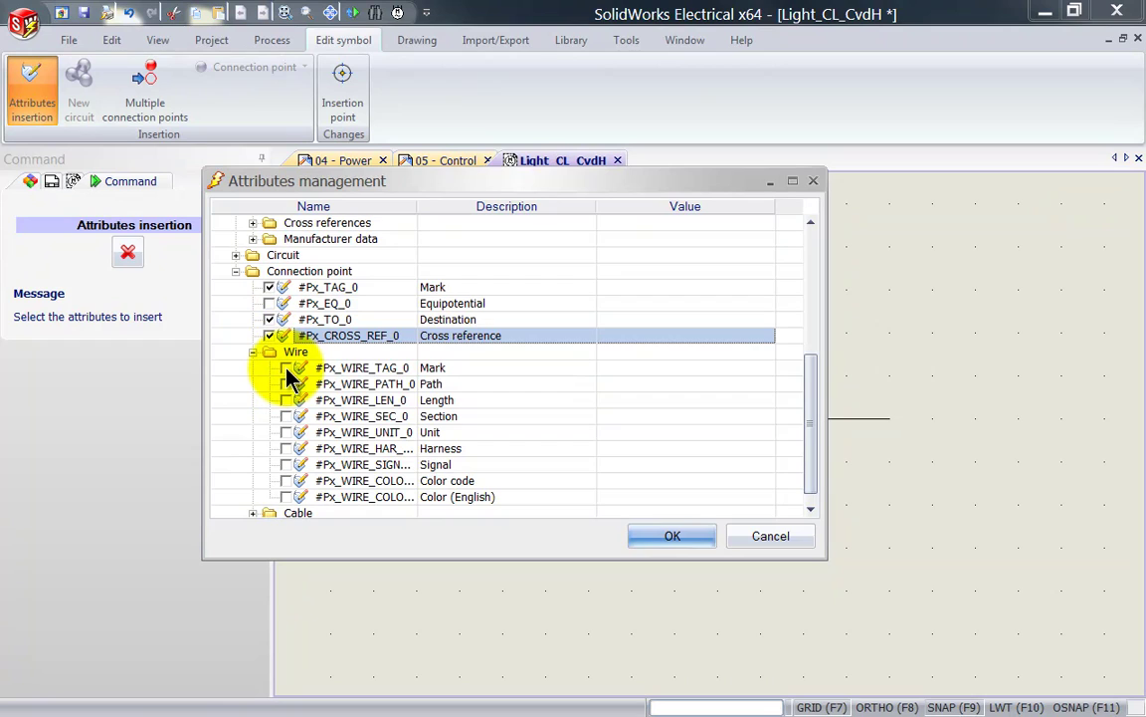
click(287, 368)
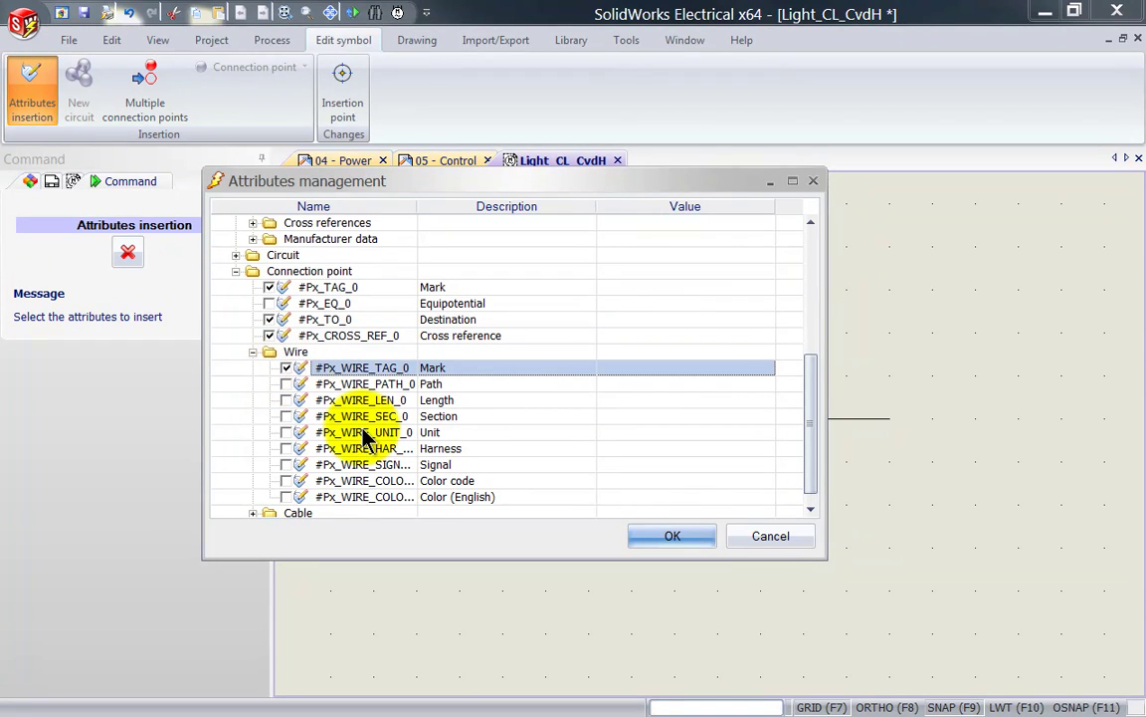
click(673, 536)
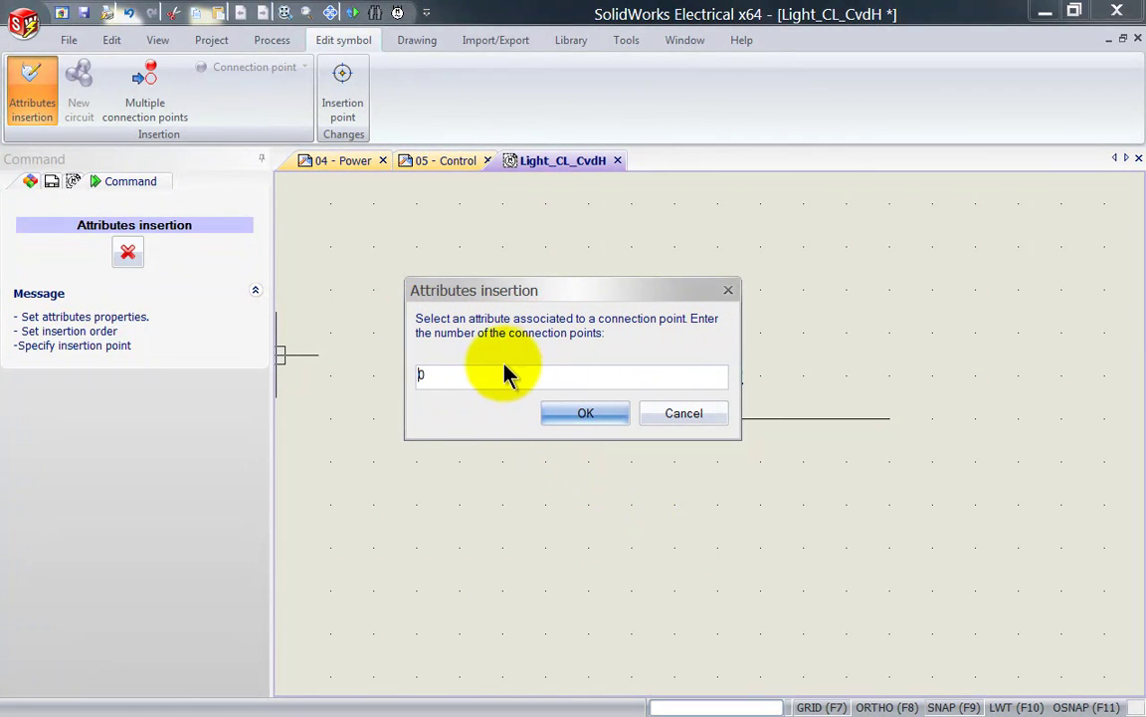
Step: Place them for connection point 0, right-justified at the lamp's left wire end
click(563, 418)
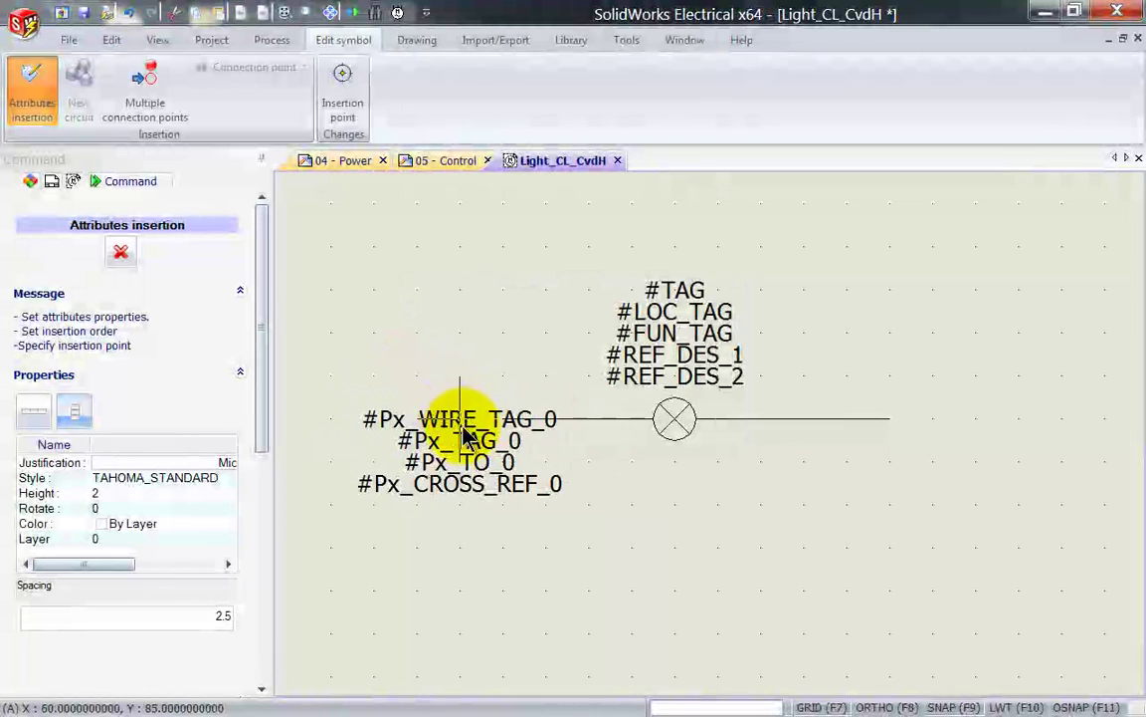
mouse_move(460, 398)
middle_down()
mouse_move(592, 418)
mouse_move(646, 385)
middle_up()
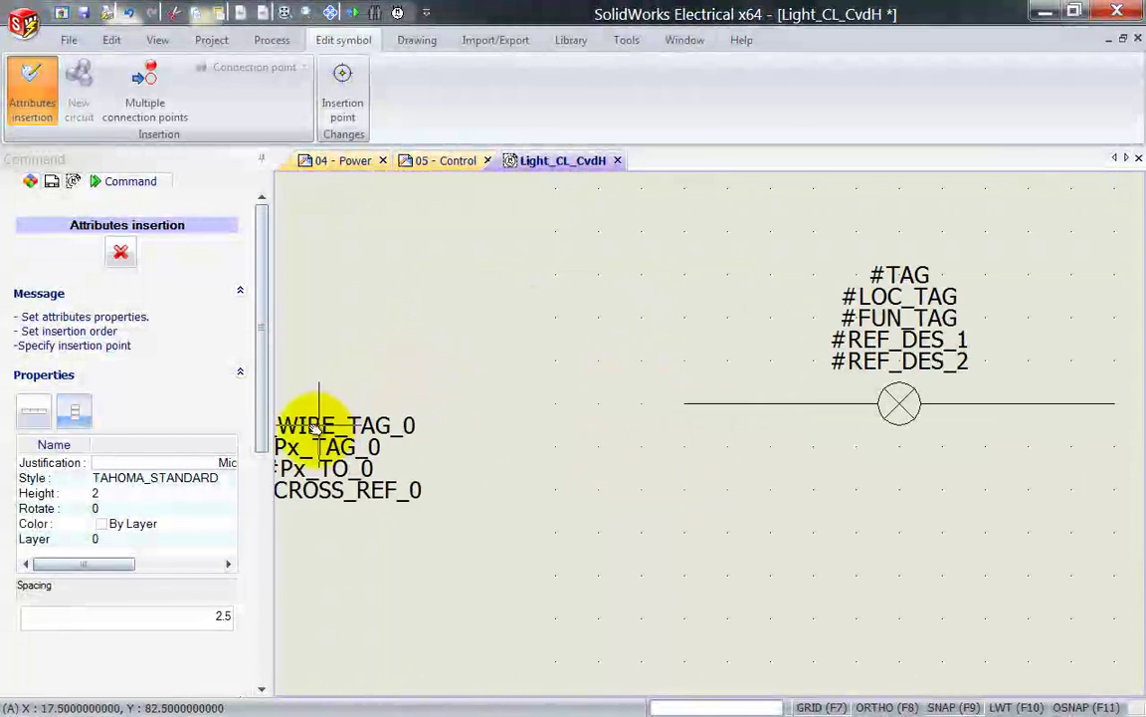
click(236, 462)
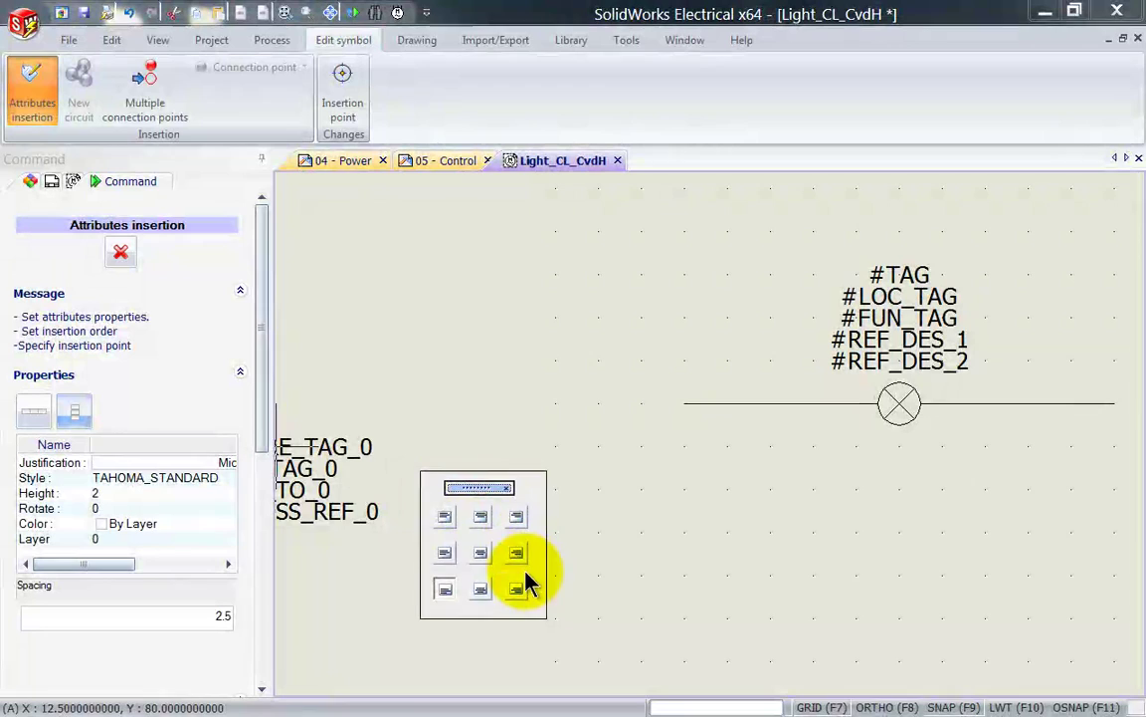
click(517, 553)
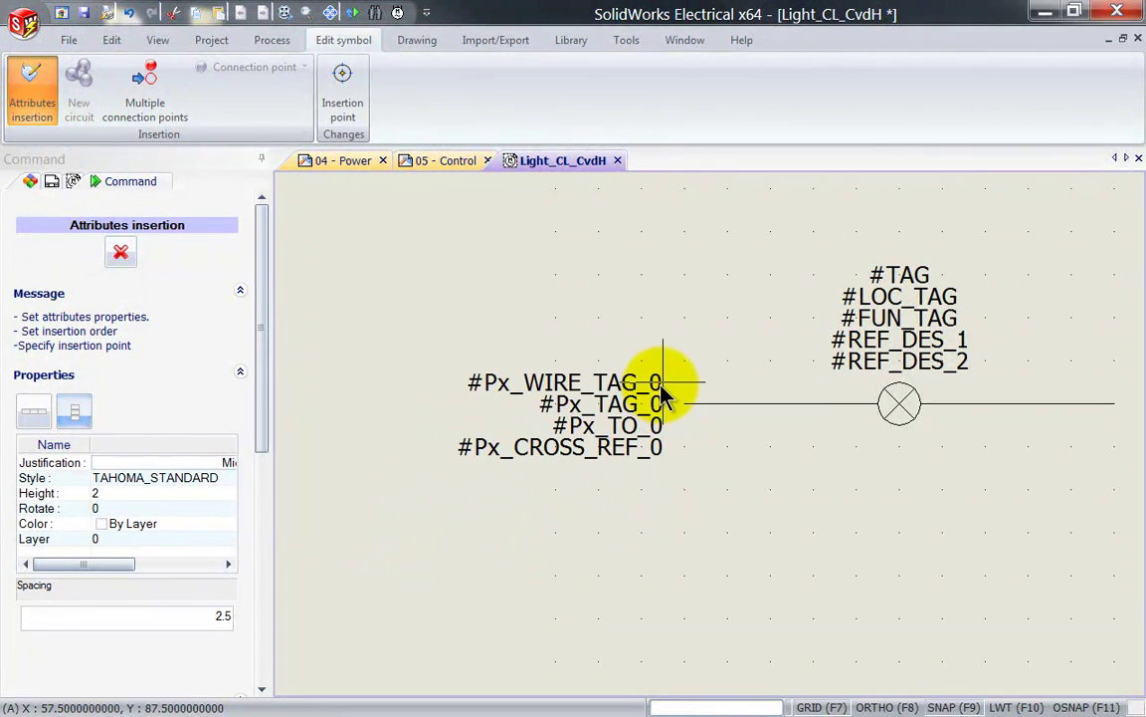
click(665, 390)
scroll(946, 558, down, 1)
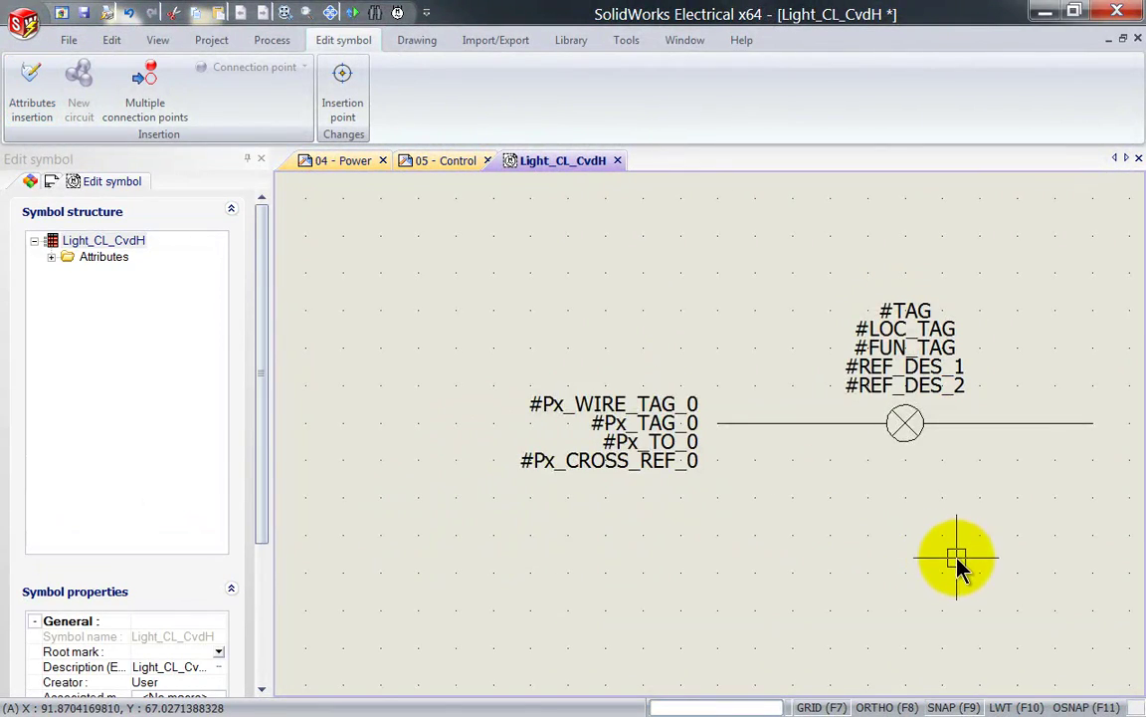
Step: Choose the same four #Px mark, destination, cross-reference and wire mark attributes again
middle_drag(956, 562, 745, 534)
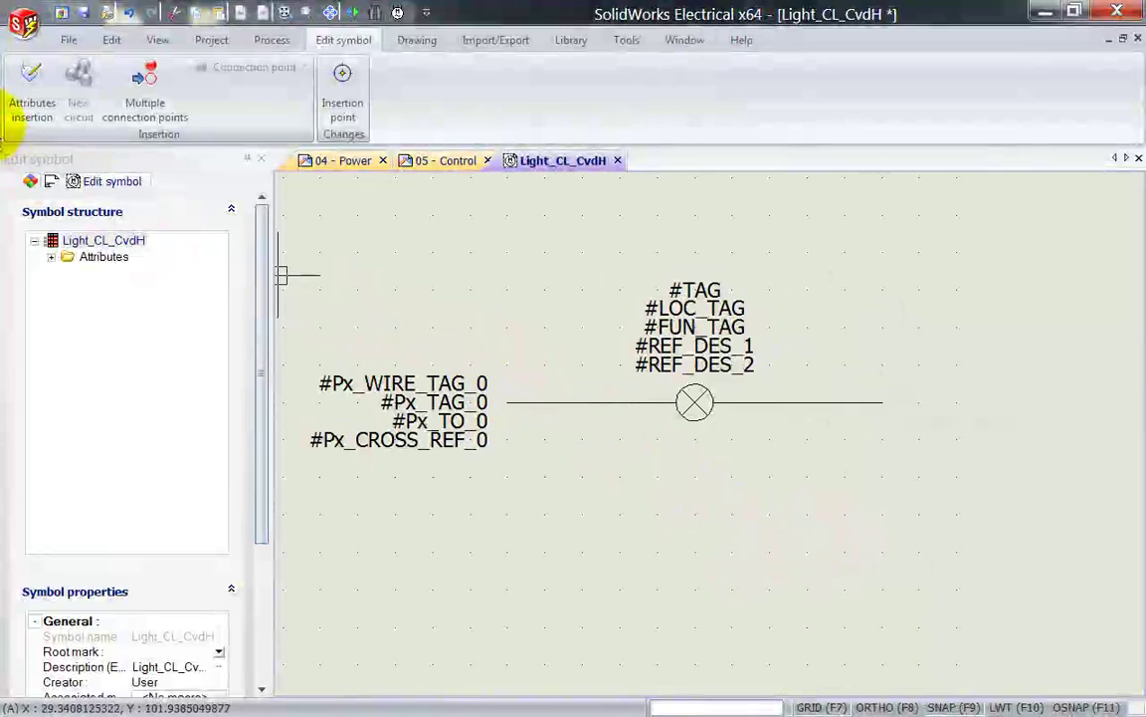
click(31, 100)
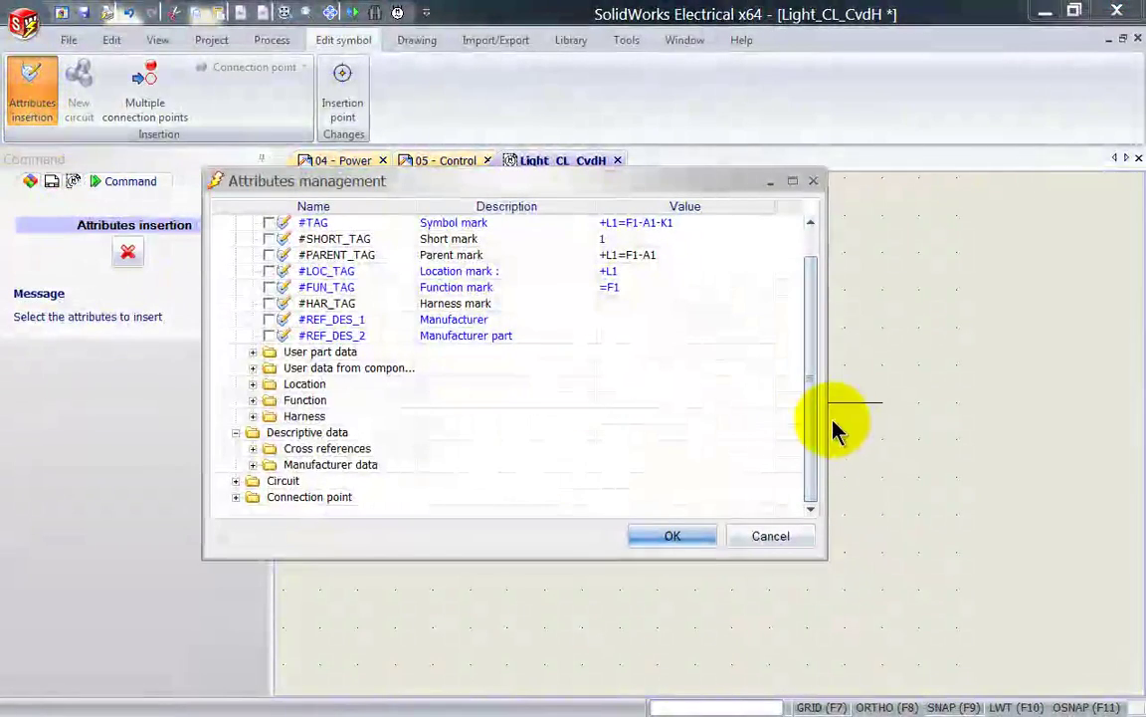
click(236, 496)
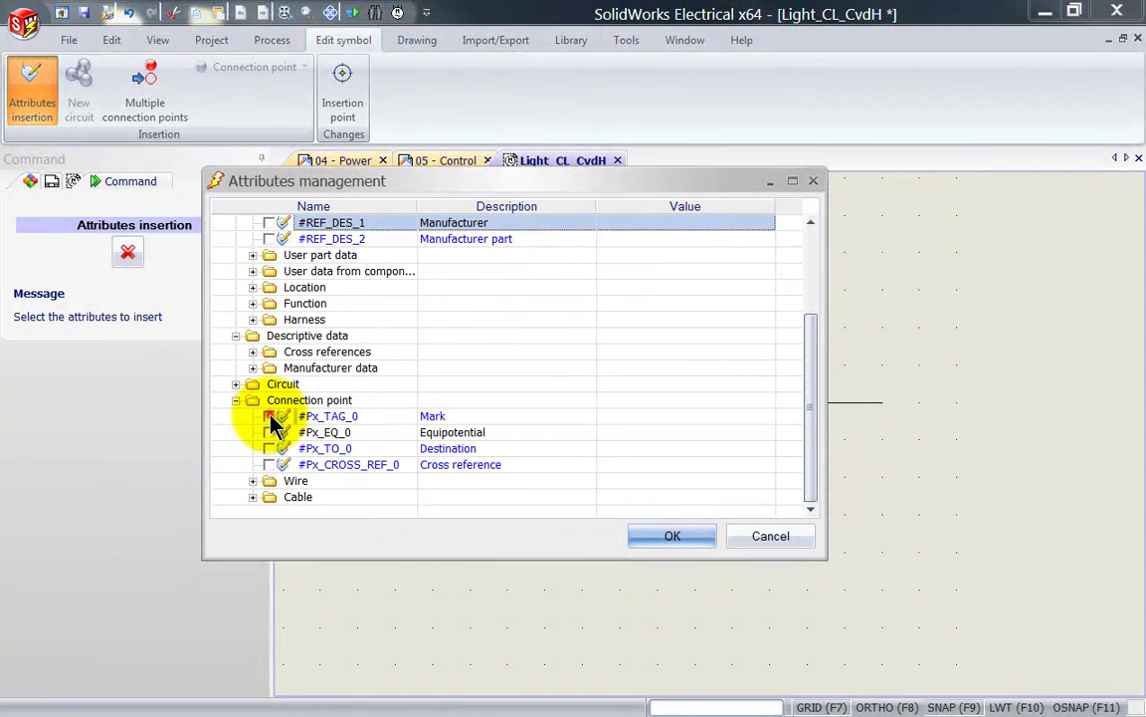
click(268, 416)
click(268, 448)
click(268, 464)
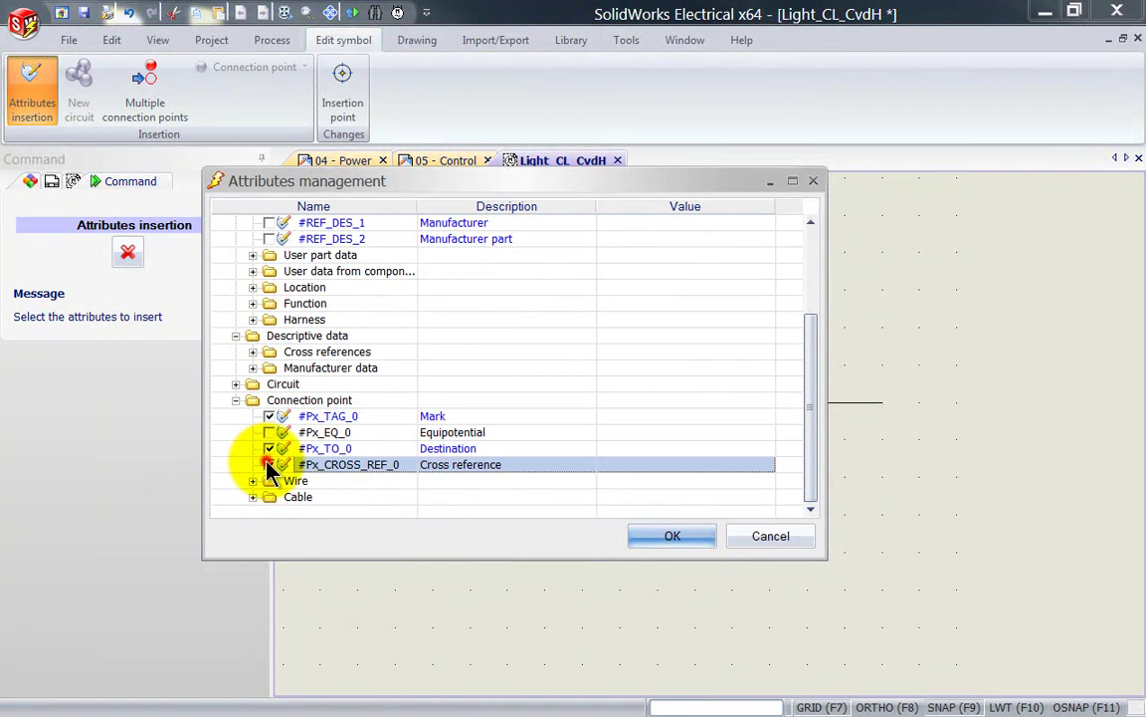
click(252, 482)
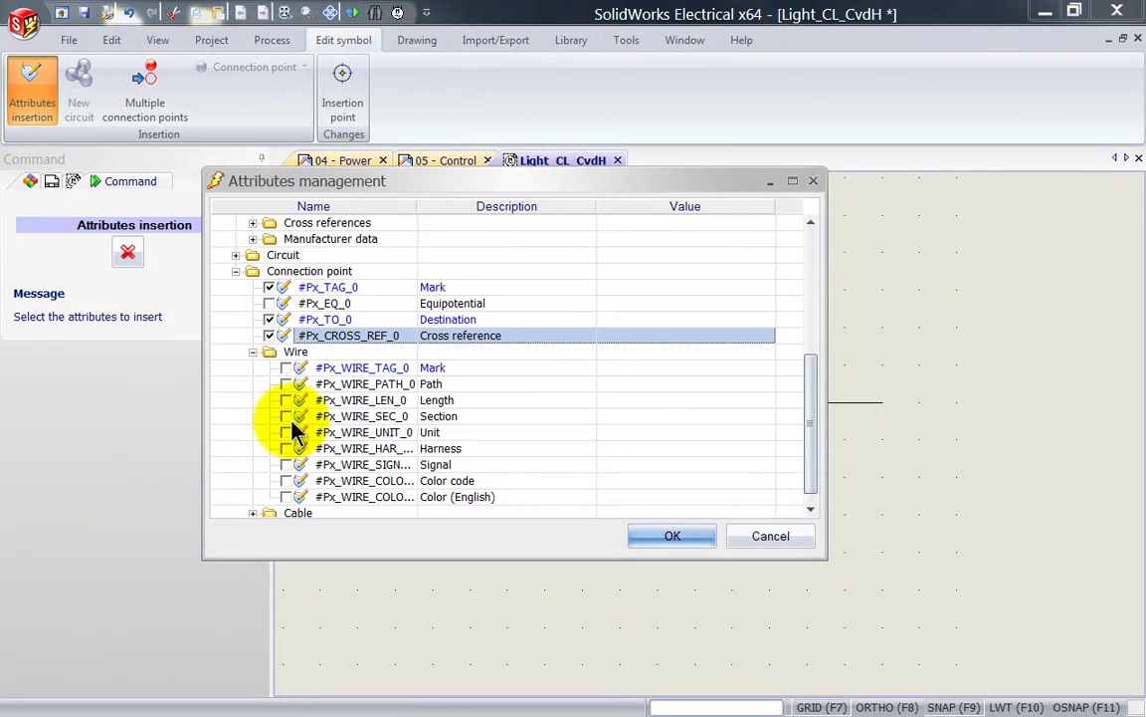
click(287, 370)
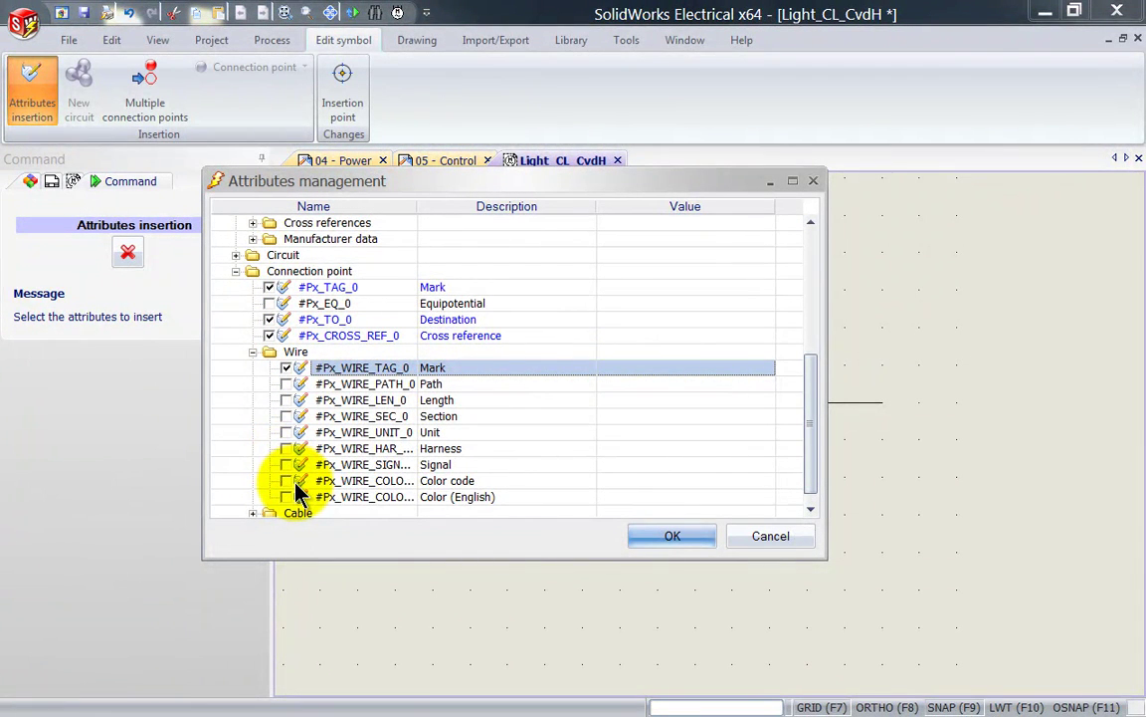
click(664, 537)
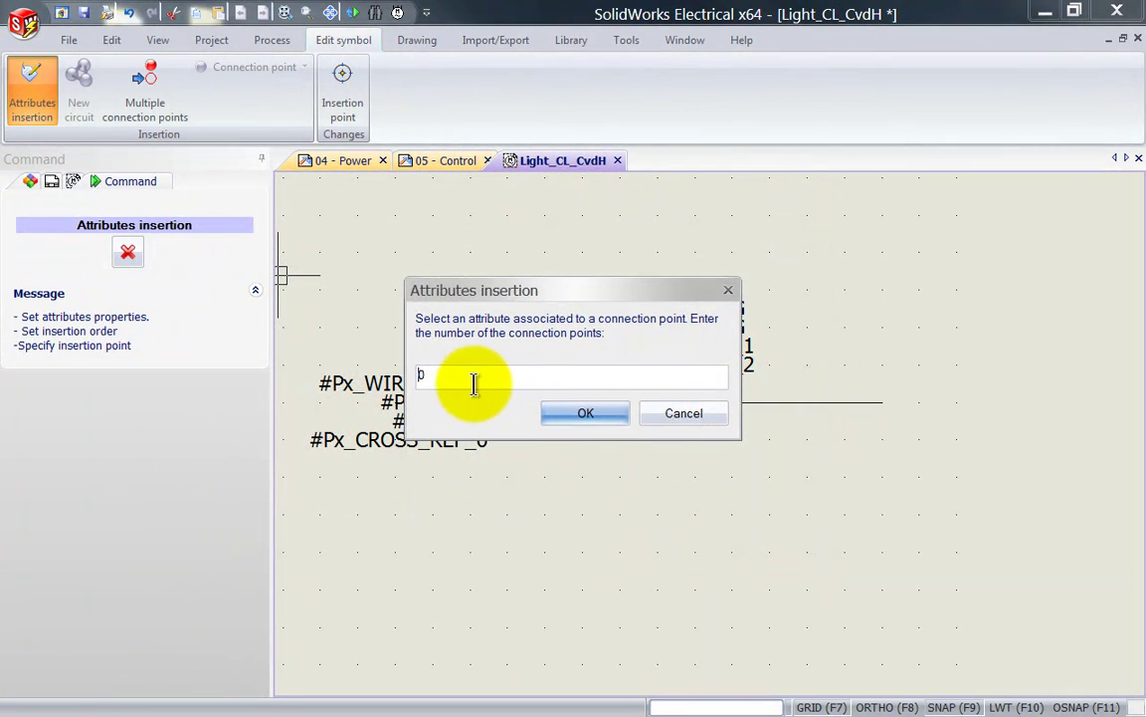
Step: Place them for connection point 1, left-justified at the lamp's right wire end
drag(458, 379, 403, 388)
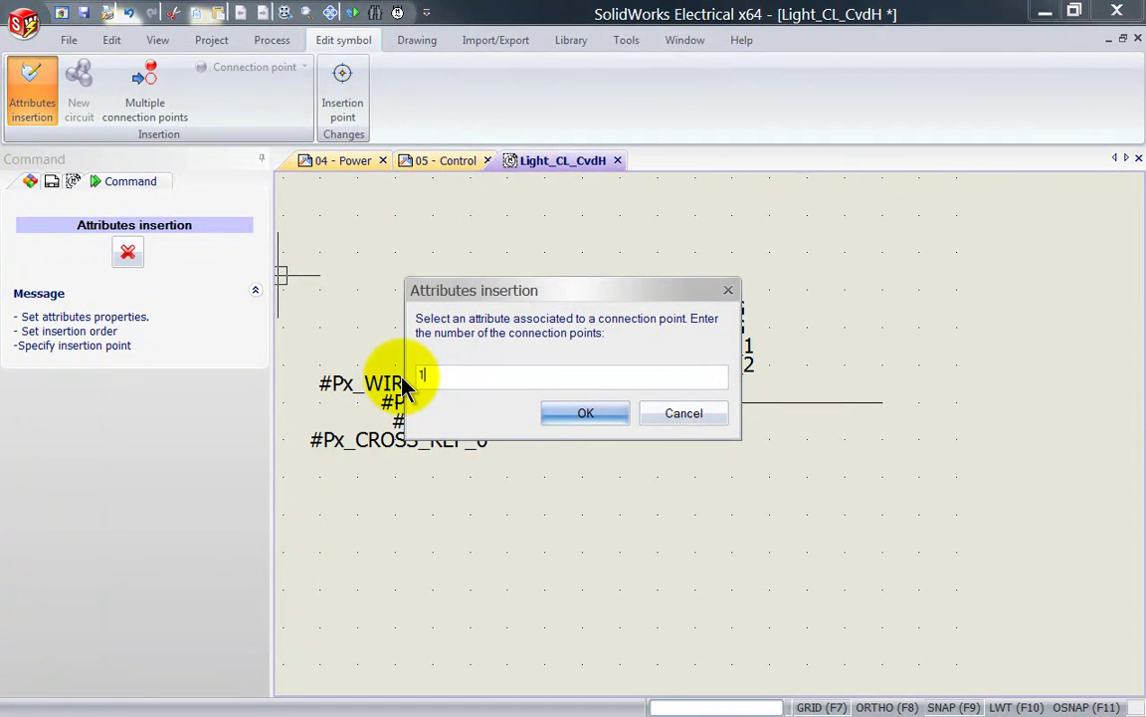
text(1)
click(585, 413)
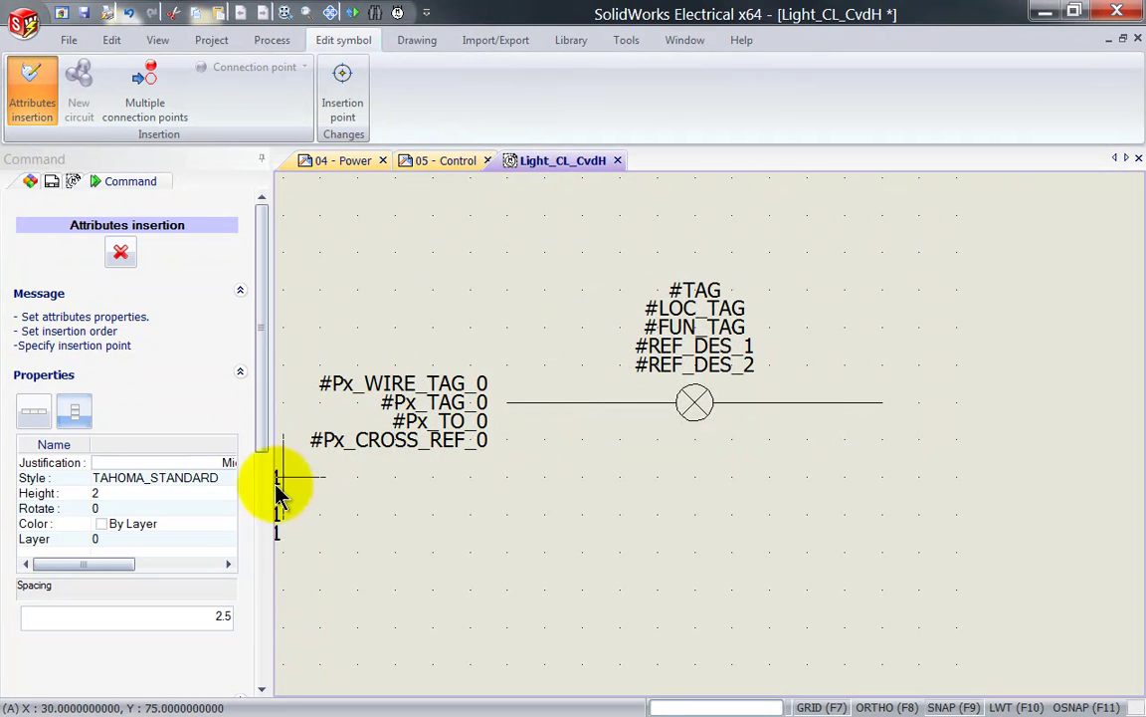
click(221, 463)
click(445, 555)
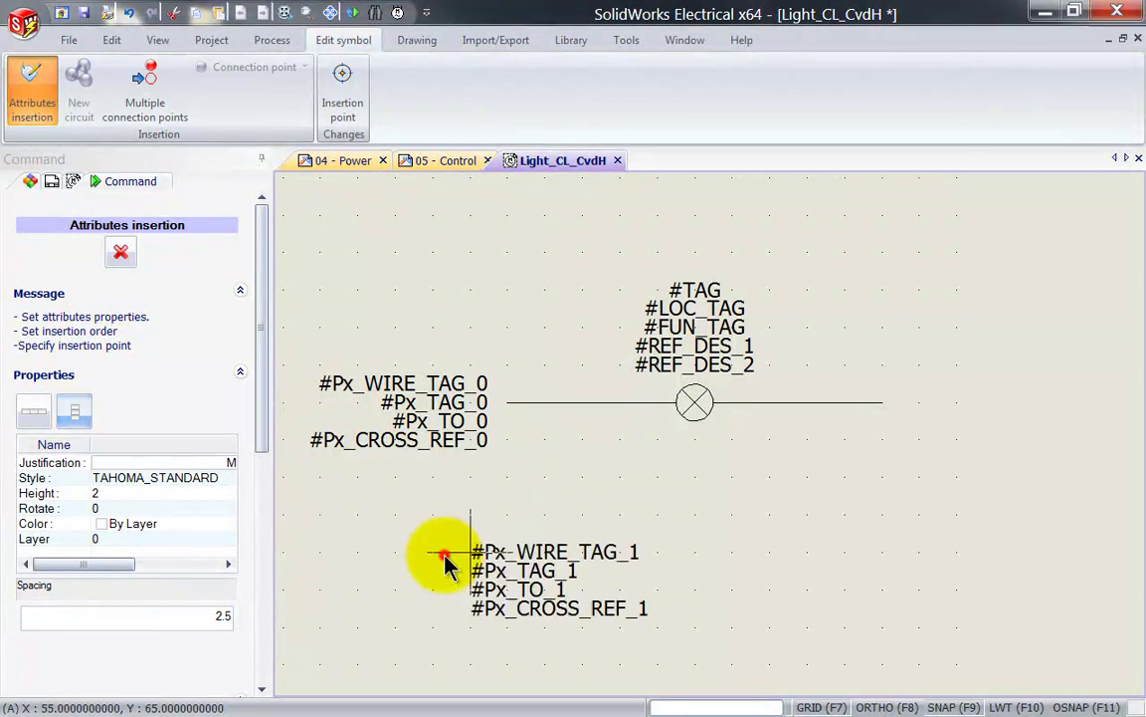
click(899, 383)
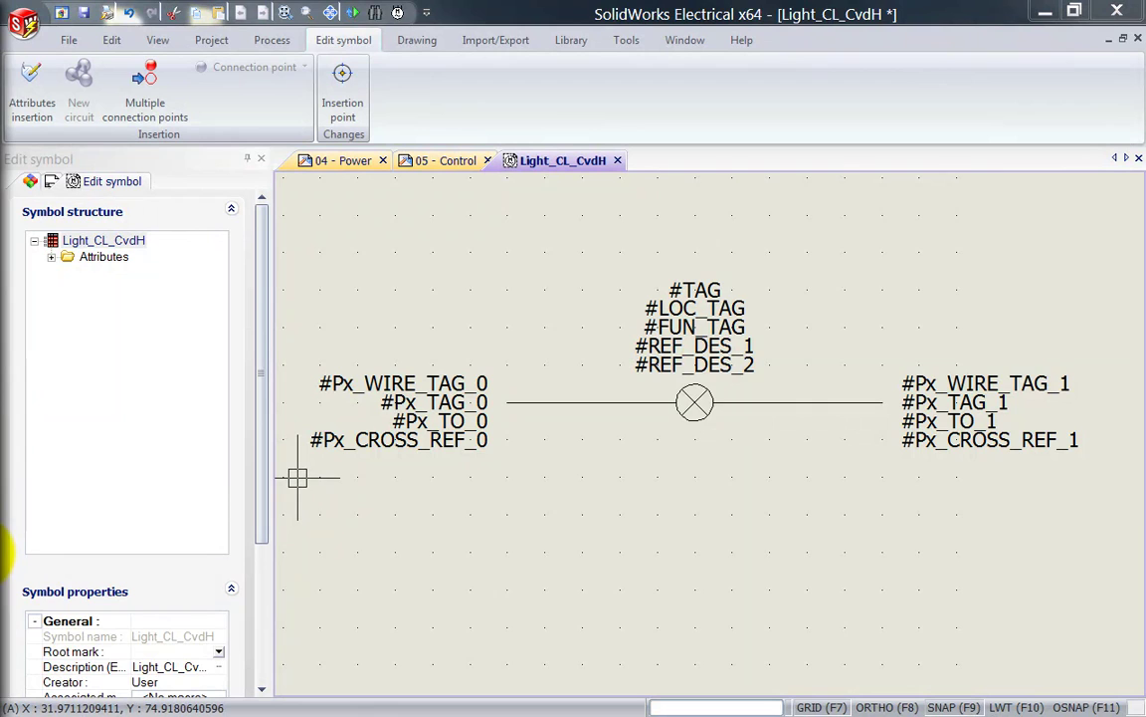
Step: Move the #TAG text below the lamp and open its properties
click(697, 286)
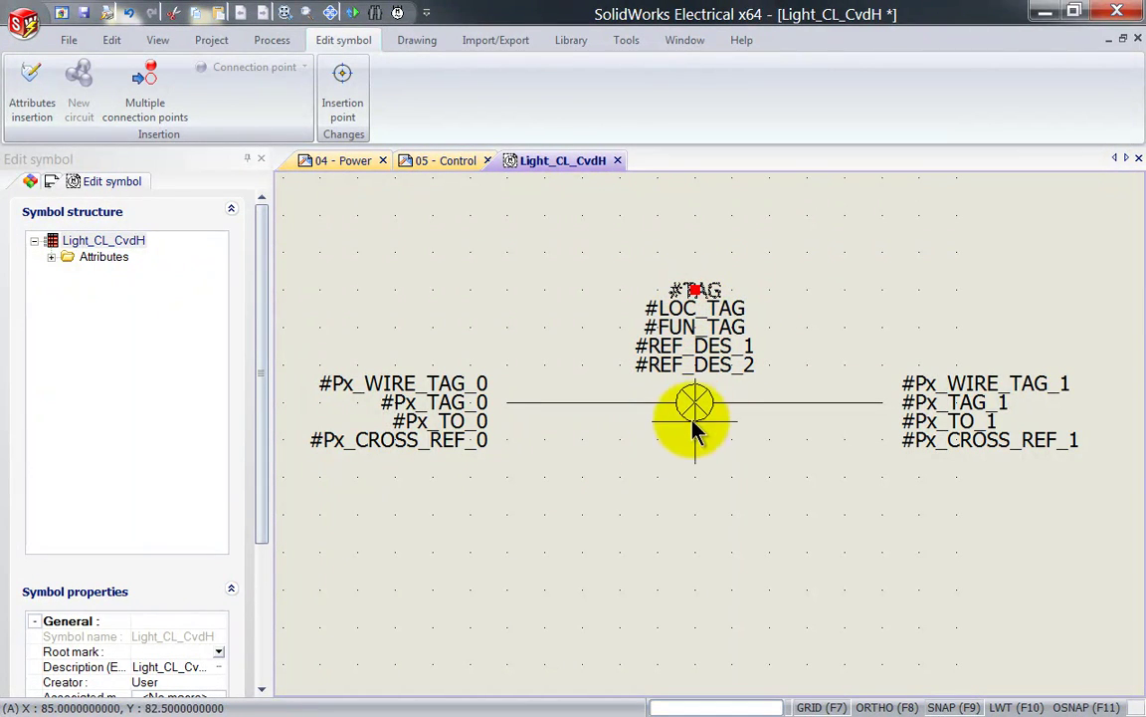
click(717, 481)
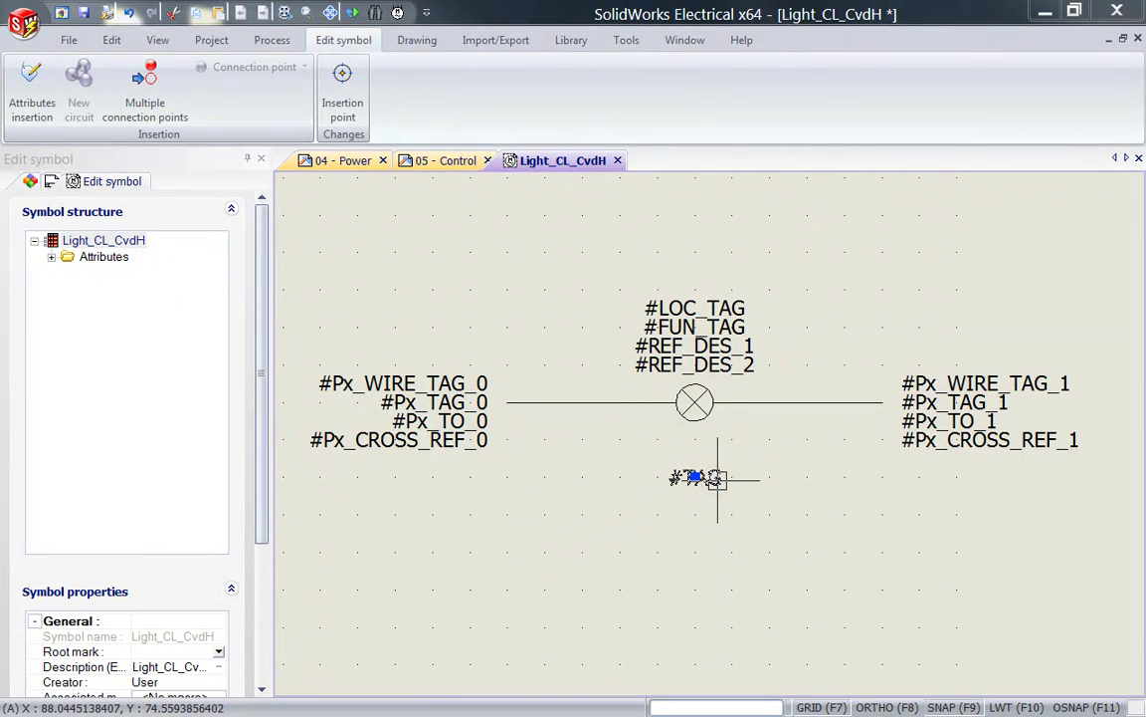
double_click(718, 480)
Step: Make the #TAG text red with height 3, then close the Light_CL_CvdH symbol
click(430, 301)
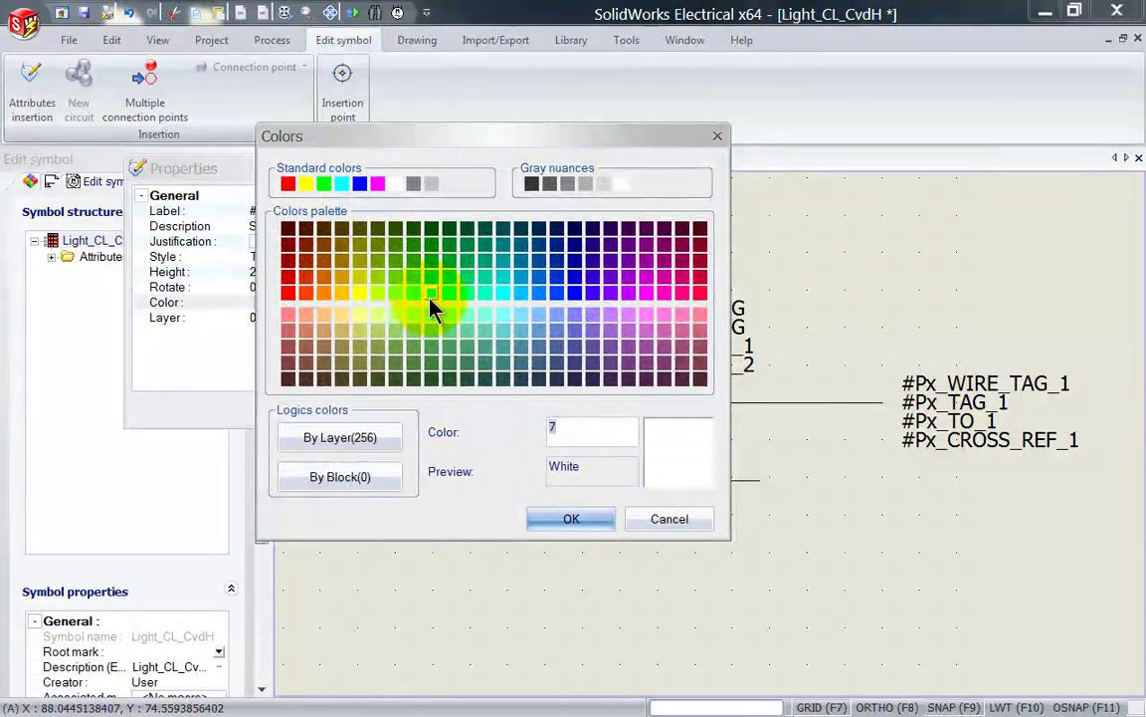
click(290, 296)
click(571, 519)
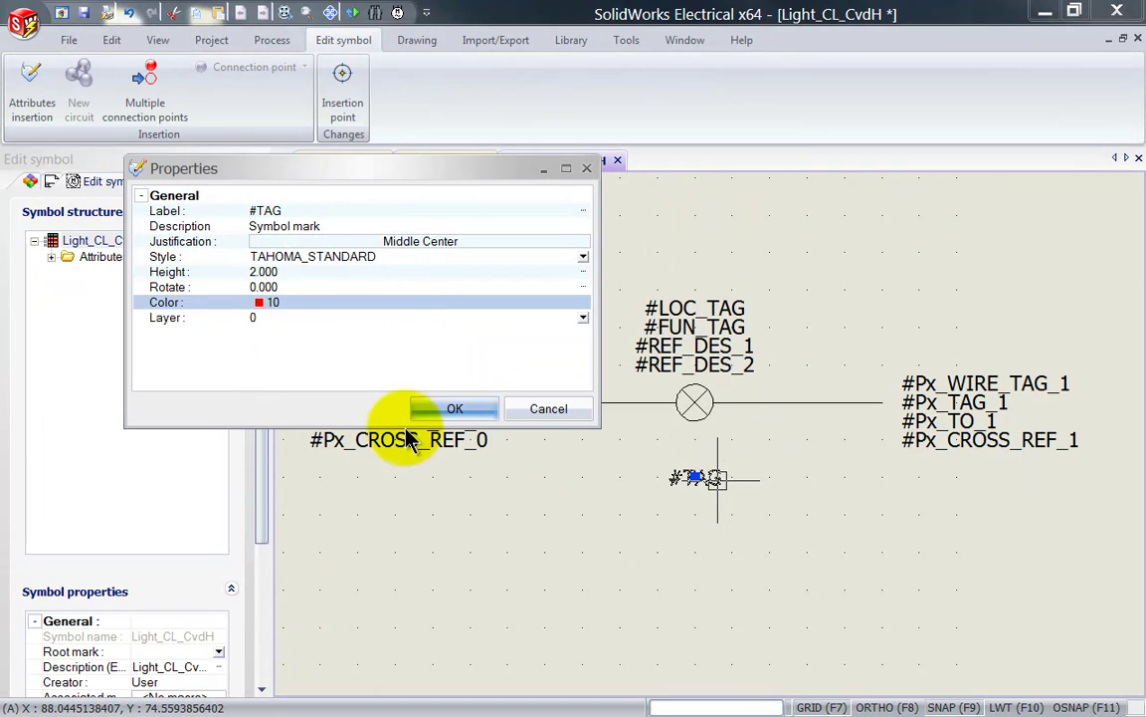
click(296, 273)
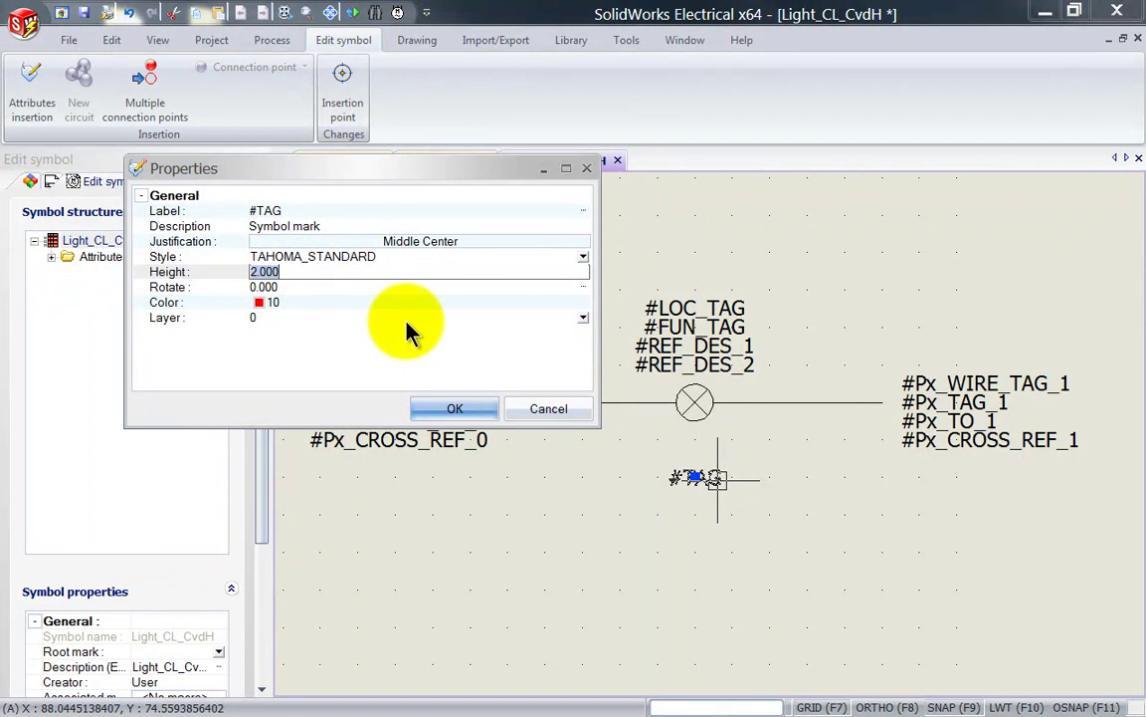
text(3)
key(Return)
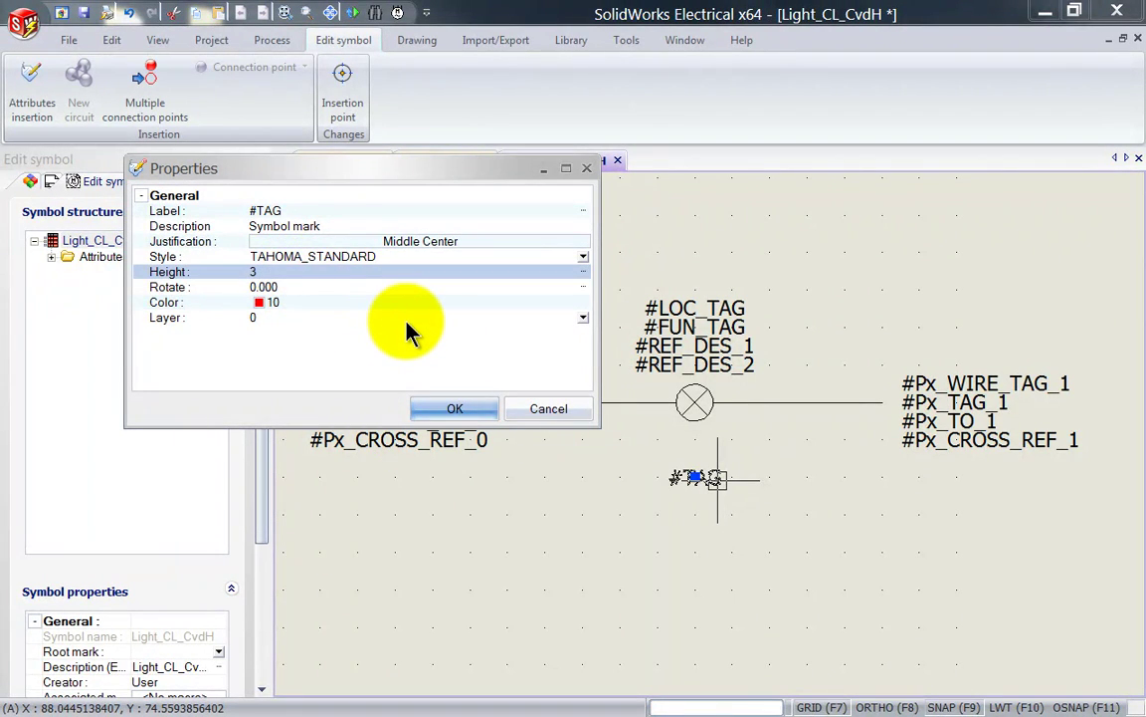
click(437, 404)
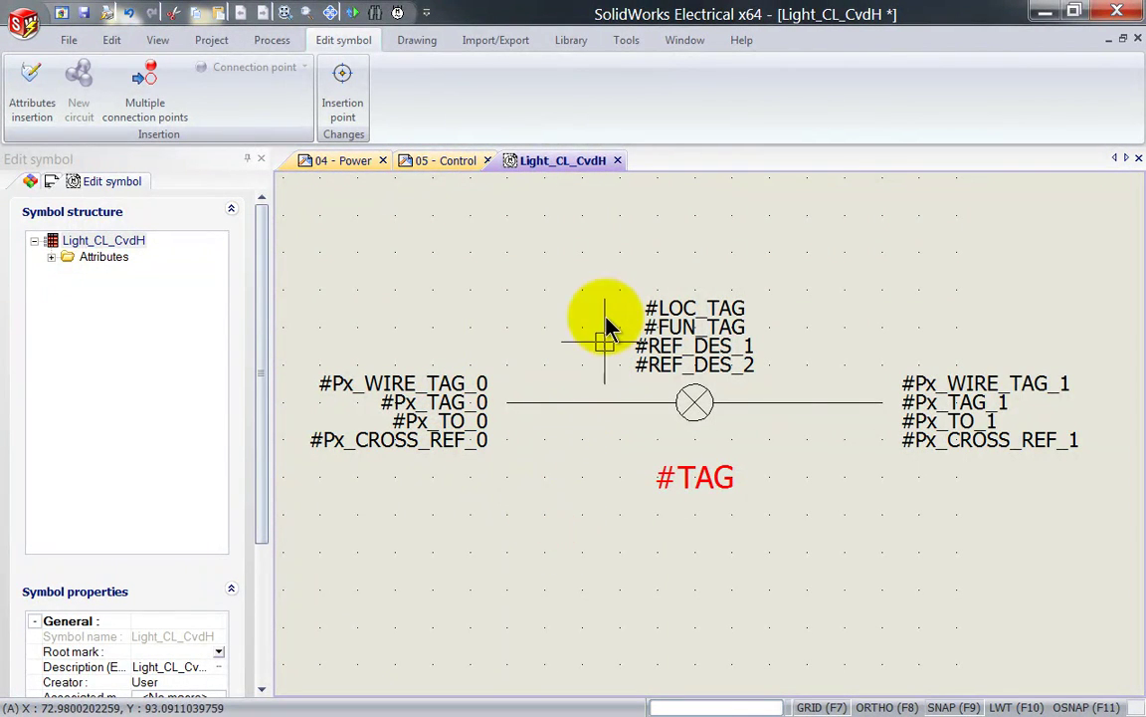
click(618, 161)
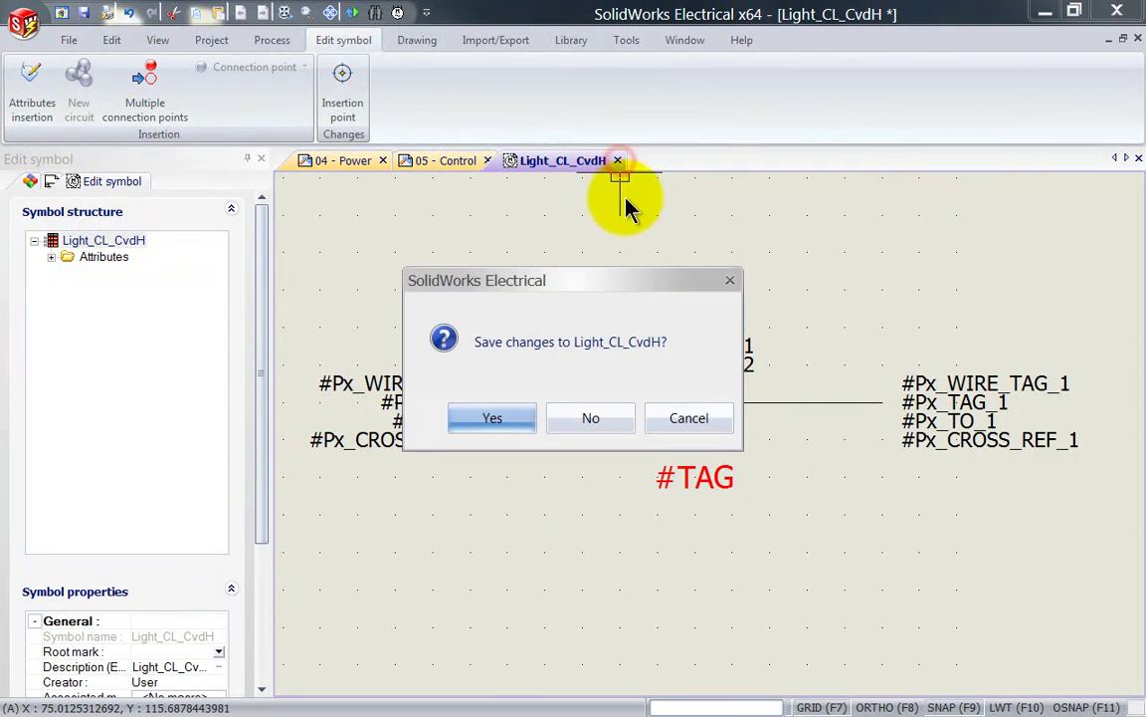
Step: Save the Light_CL_CvdH symbol and start inserting a connection label for part 07 - 3SB1212-6BE06
click(520, 416)
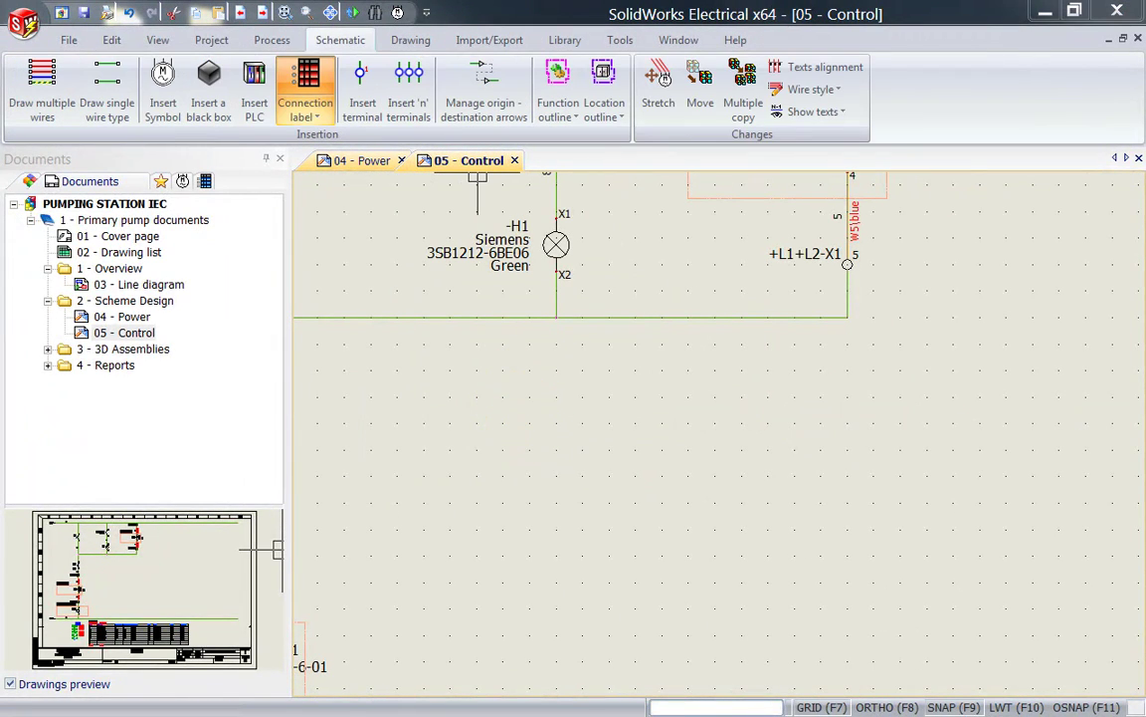
click(30, 183)
click(31, 220)
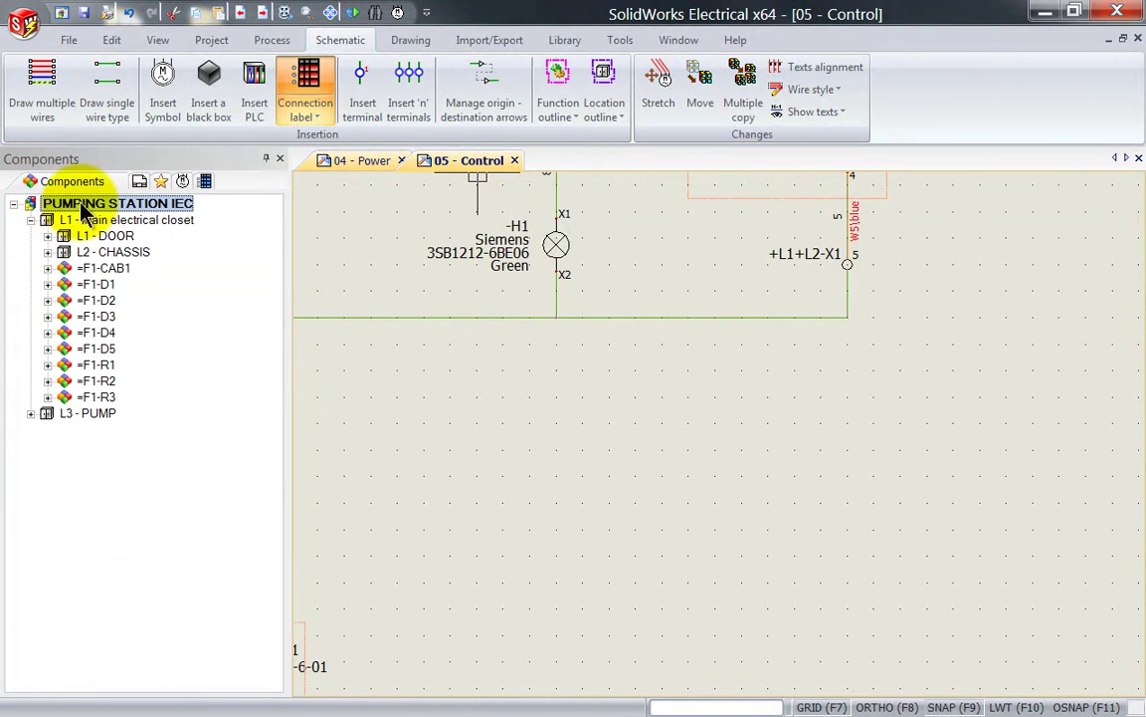
click(204, 183)
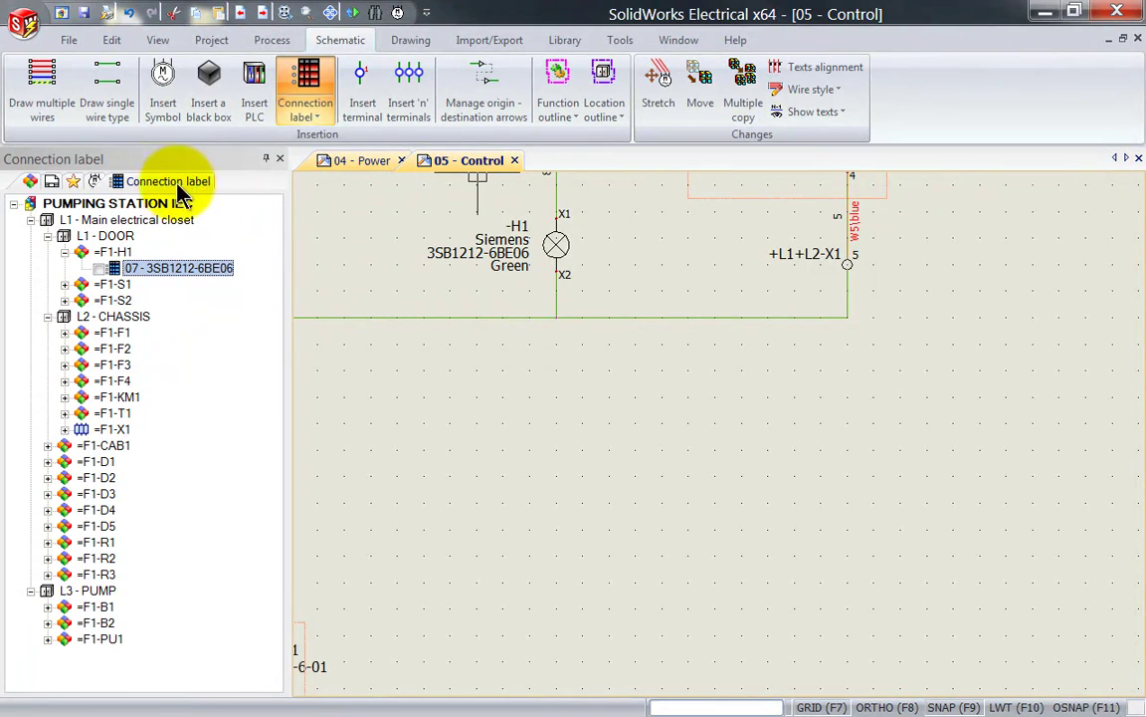
drag(144, 267, 130, 269)
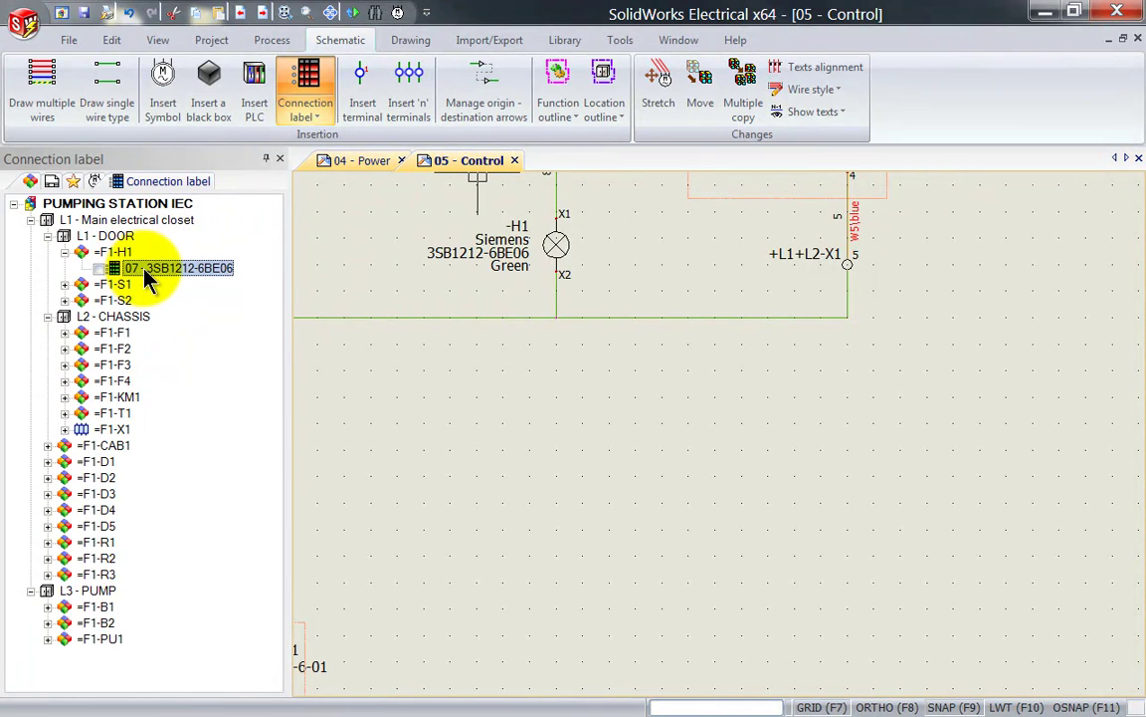
right_click(145, 273)
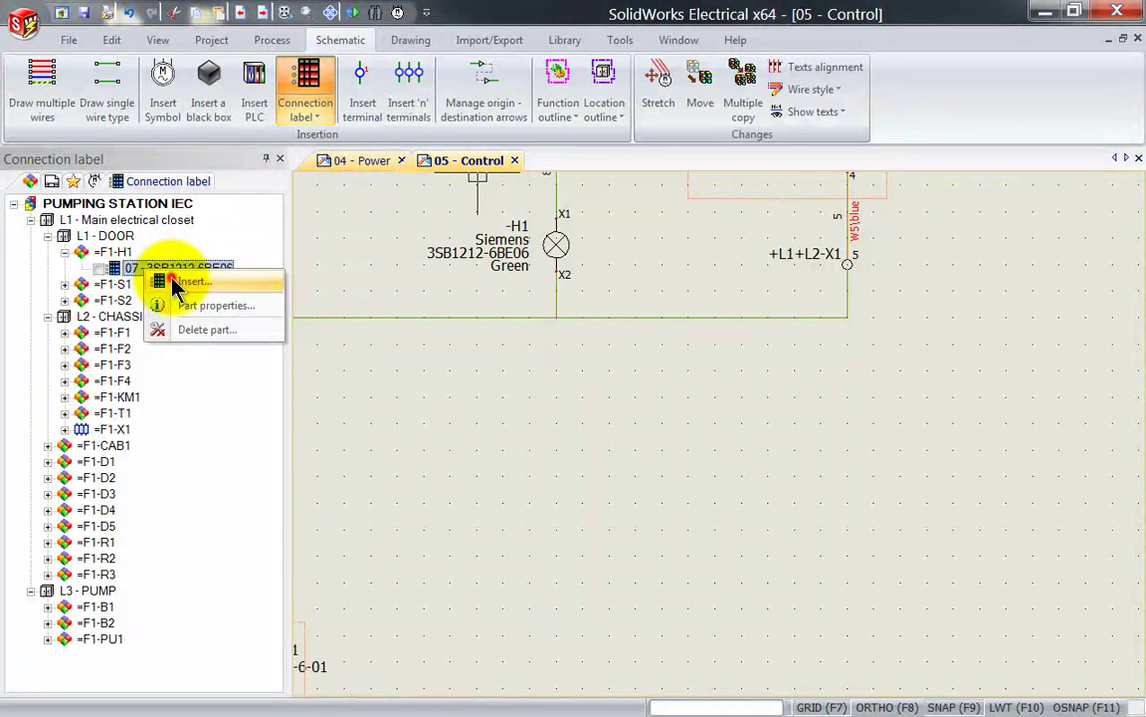
click(157, 282)
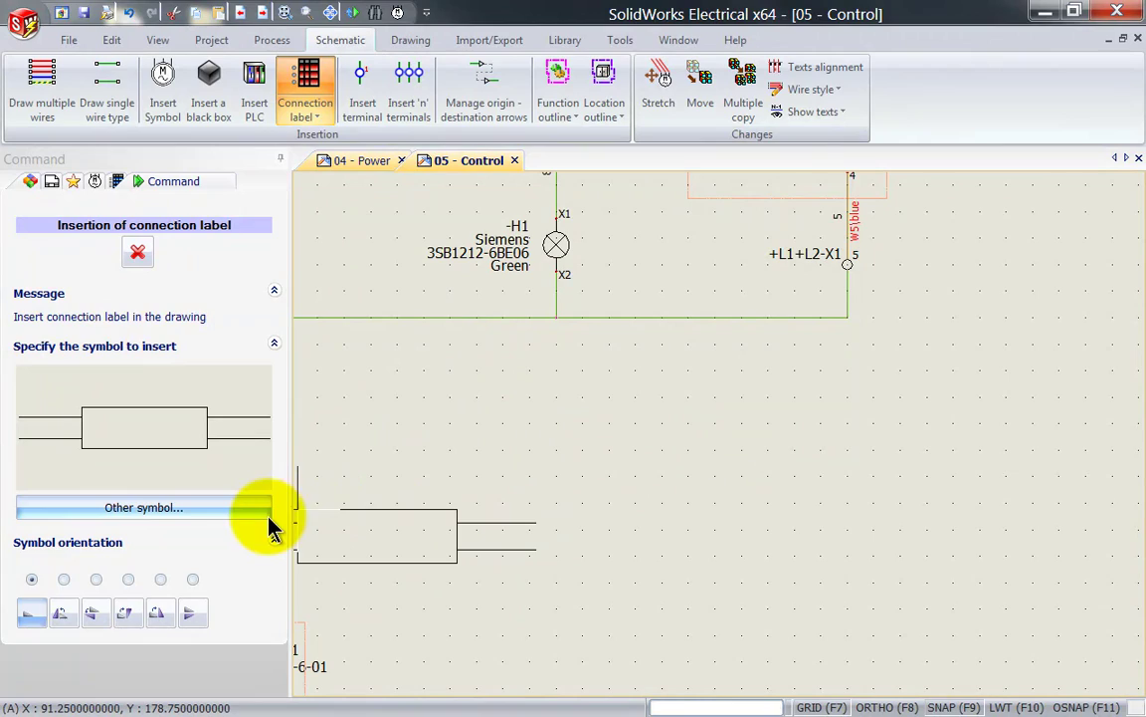
Step: Choose Light_CL_CvdH from Unclassed elements as the connection-label symbol
click(228, 507)
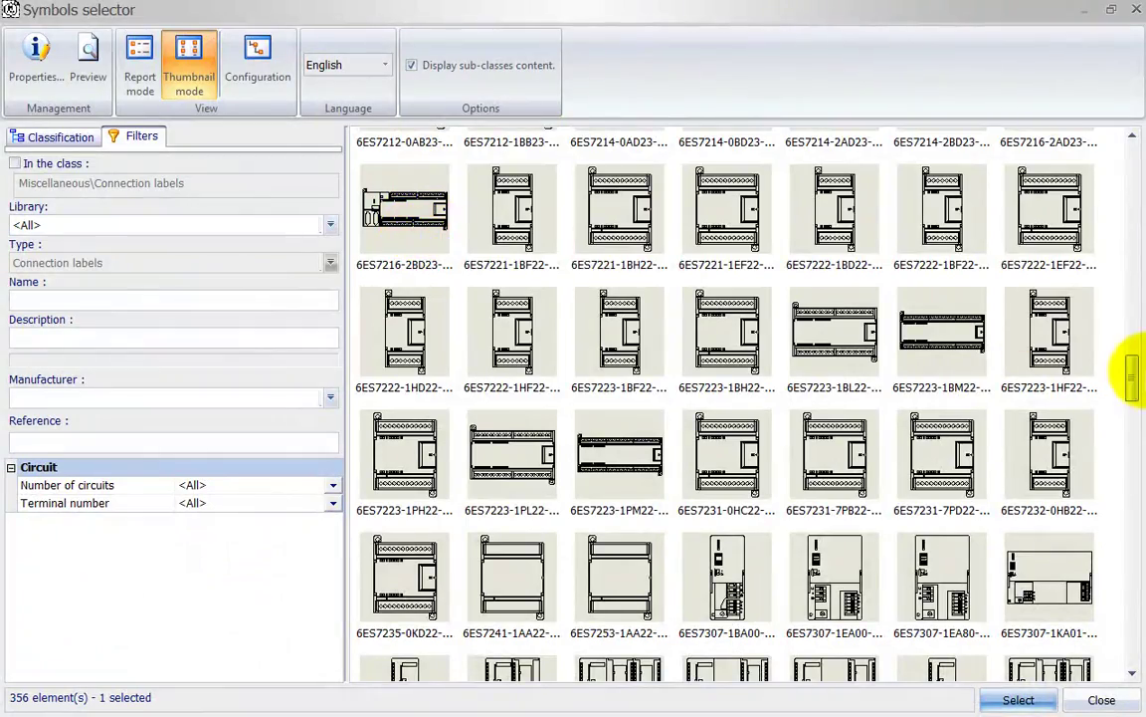
drag(1133, 376, 1132, 150)
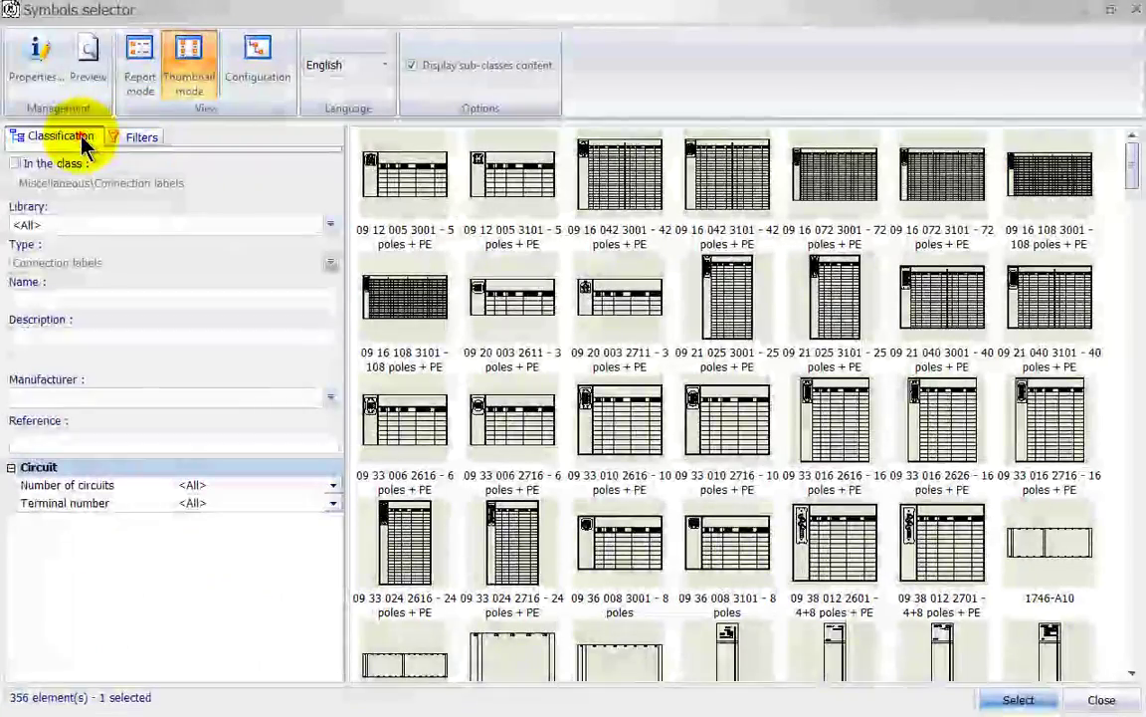
click(82, 143)
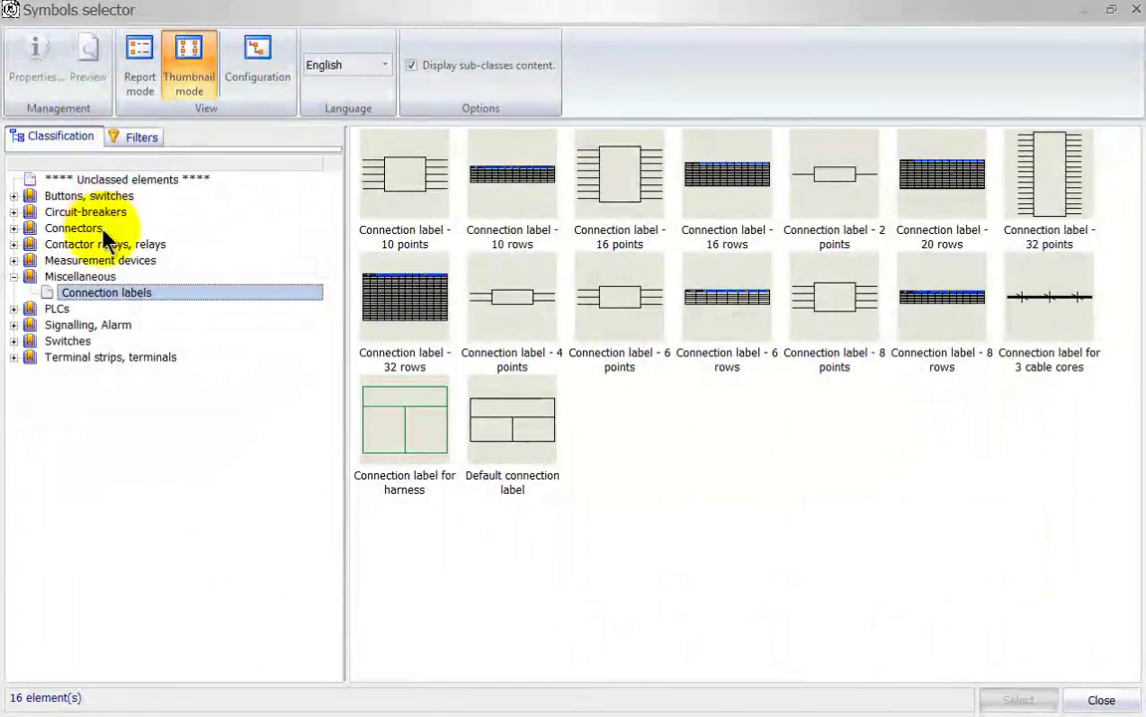
click(109, 180)
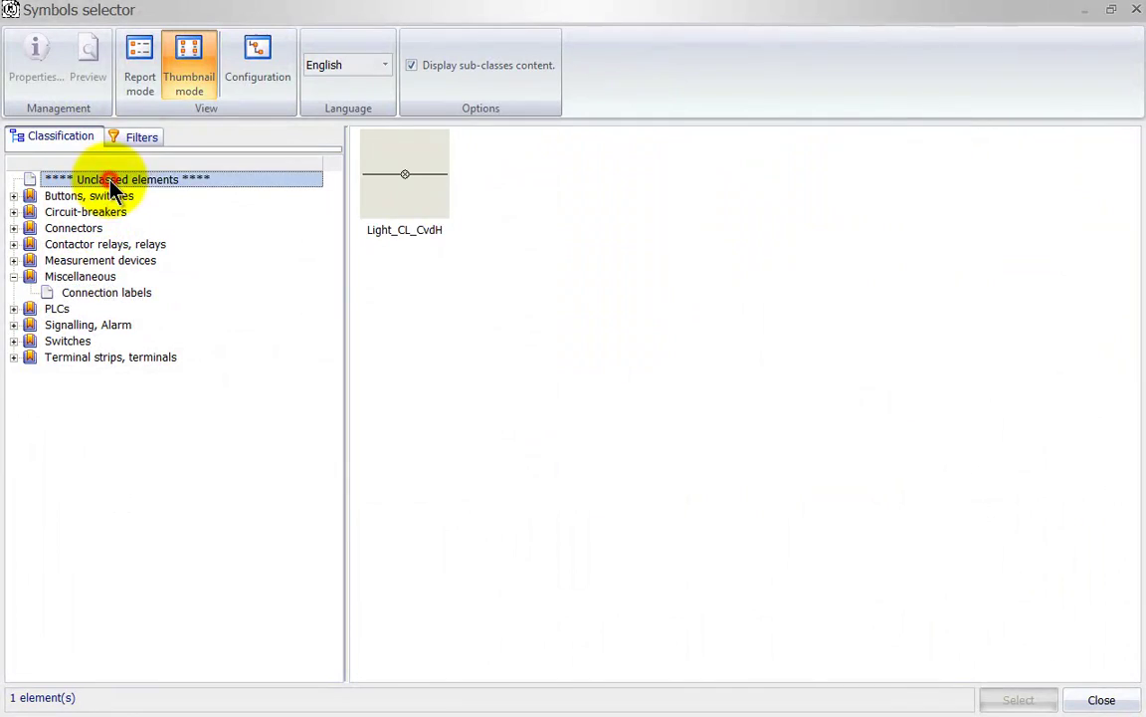
click(413, 189)
click(1003, 693)
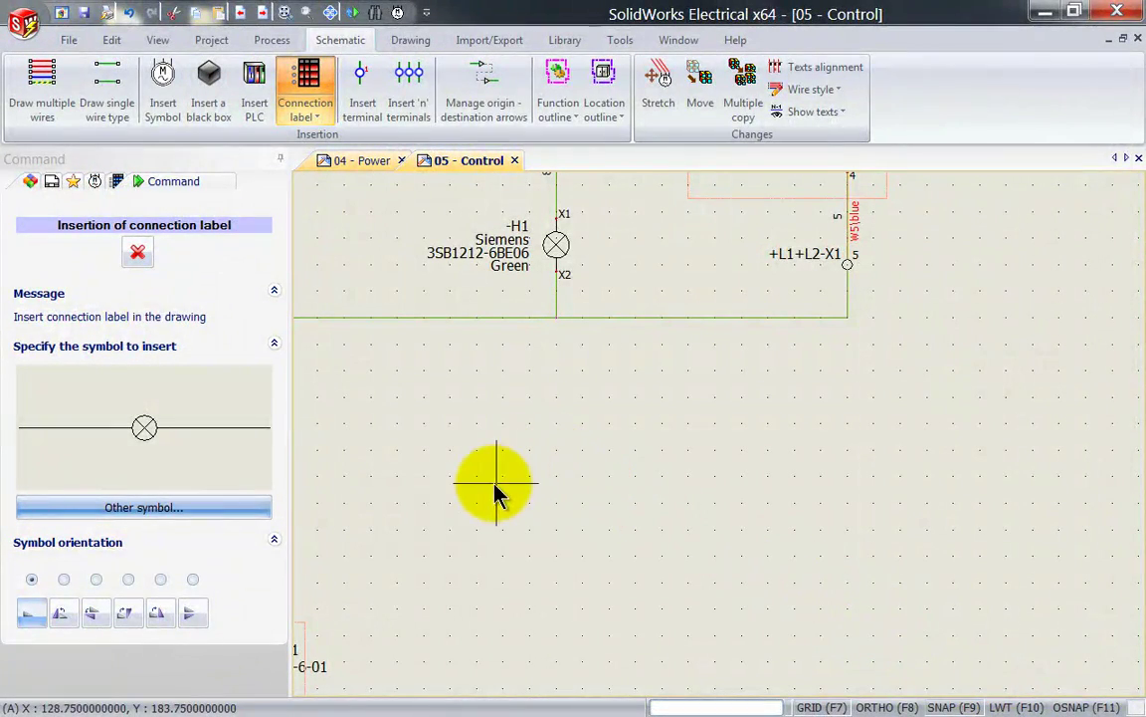
Step: Place H1's Light_CL_CvdH label, then move it right into open space on the sheet
click(471, 545)
scroll(524, 545, down, 3)
scroll(528, 557, down, 2)
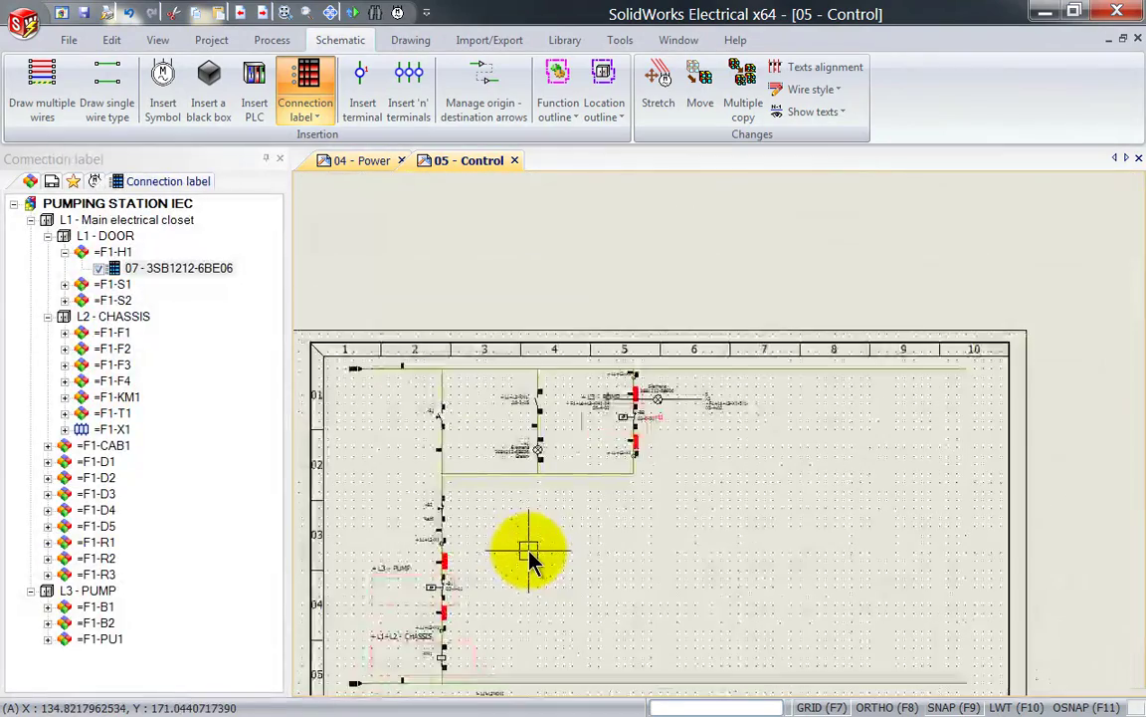
scroll(661, 403, up, 5)
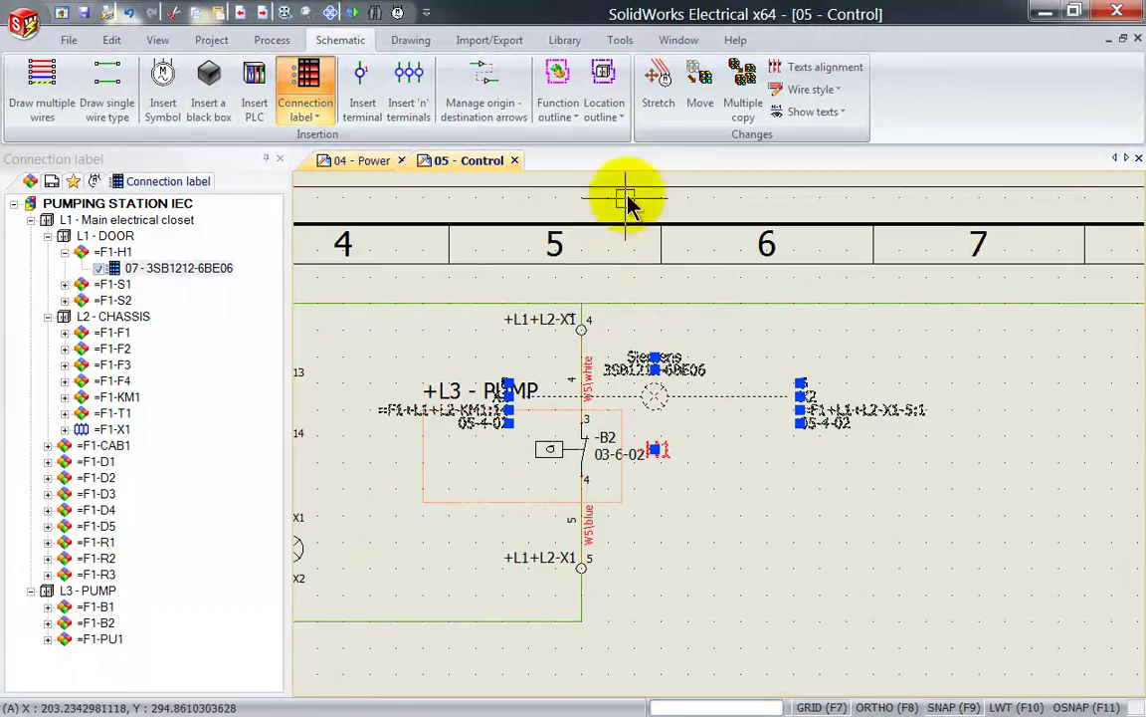
click(700, 94)
click(654, 398)
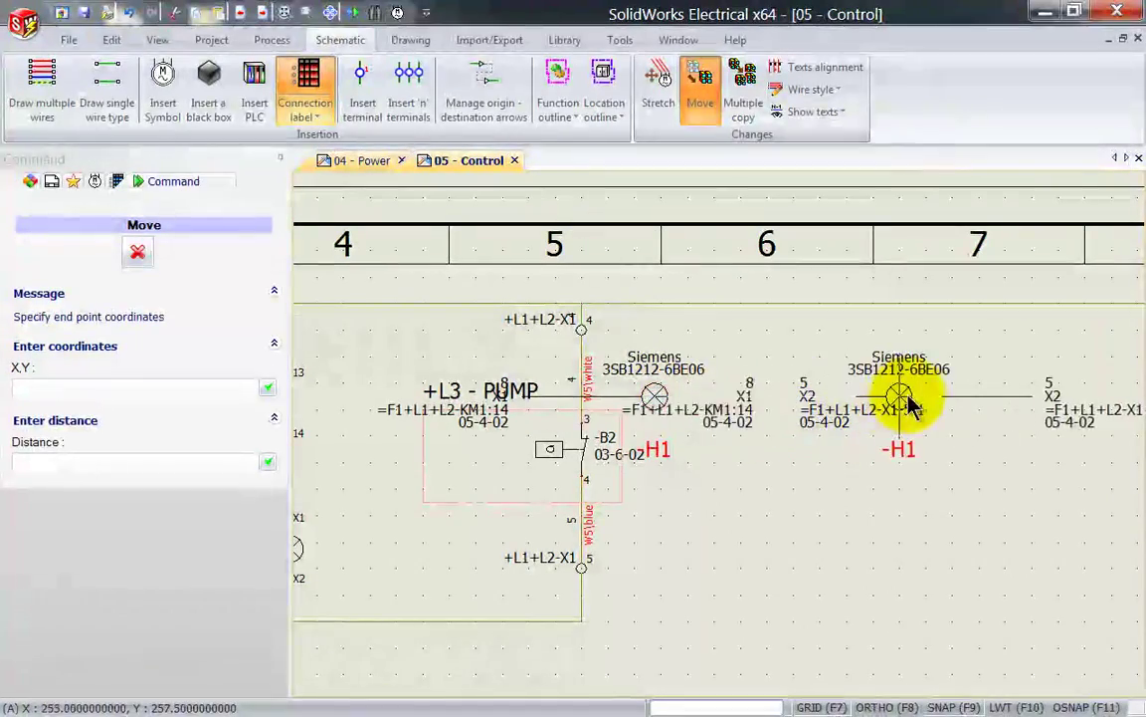
click(965, 401)
scroll(1025, 517, down, 1)
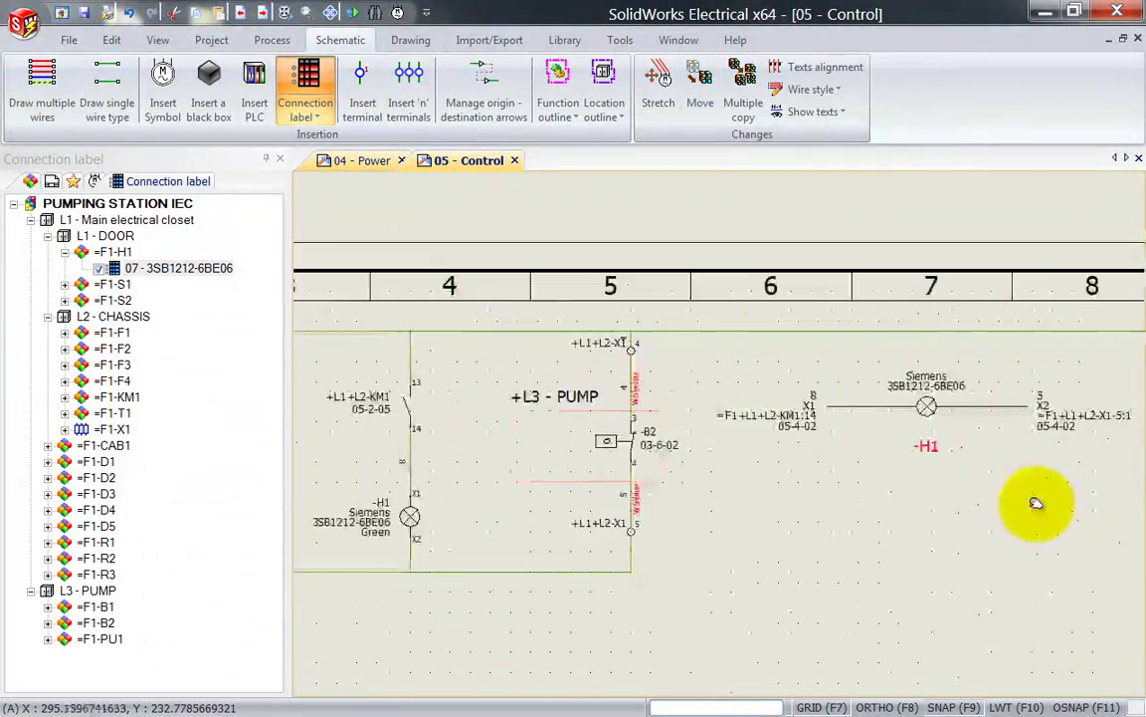
scroll(673, 333, up, 3)
Step: Open the H1 connection label's symbol for editing via Symbol > Open symbol
click(663, 334)
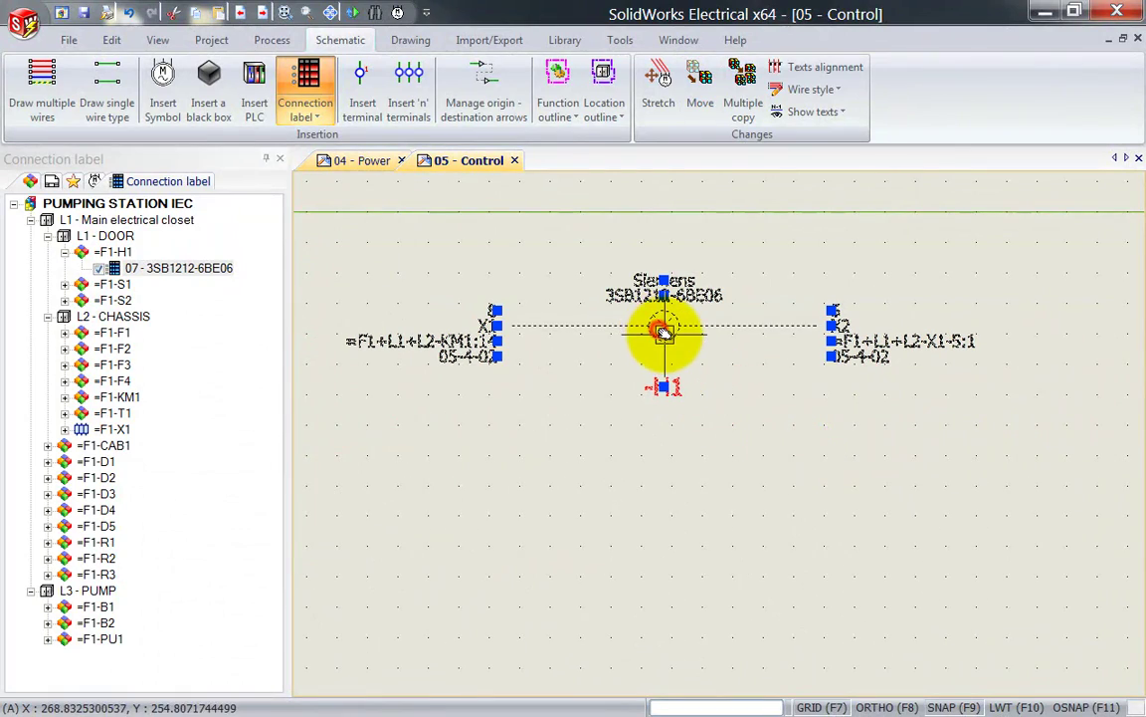
click(589, 486)
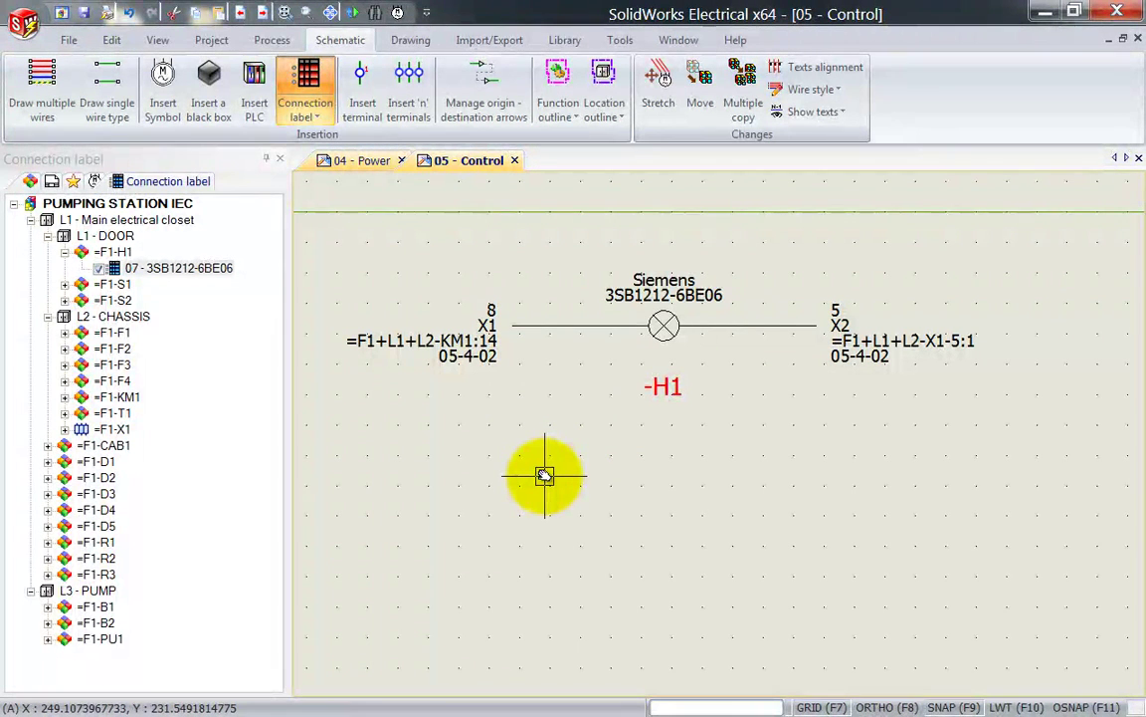
right_click(664, 324)
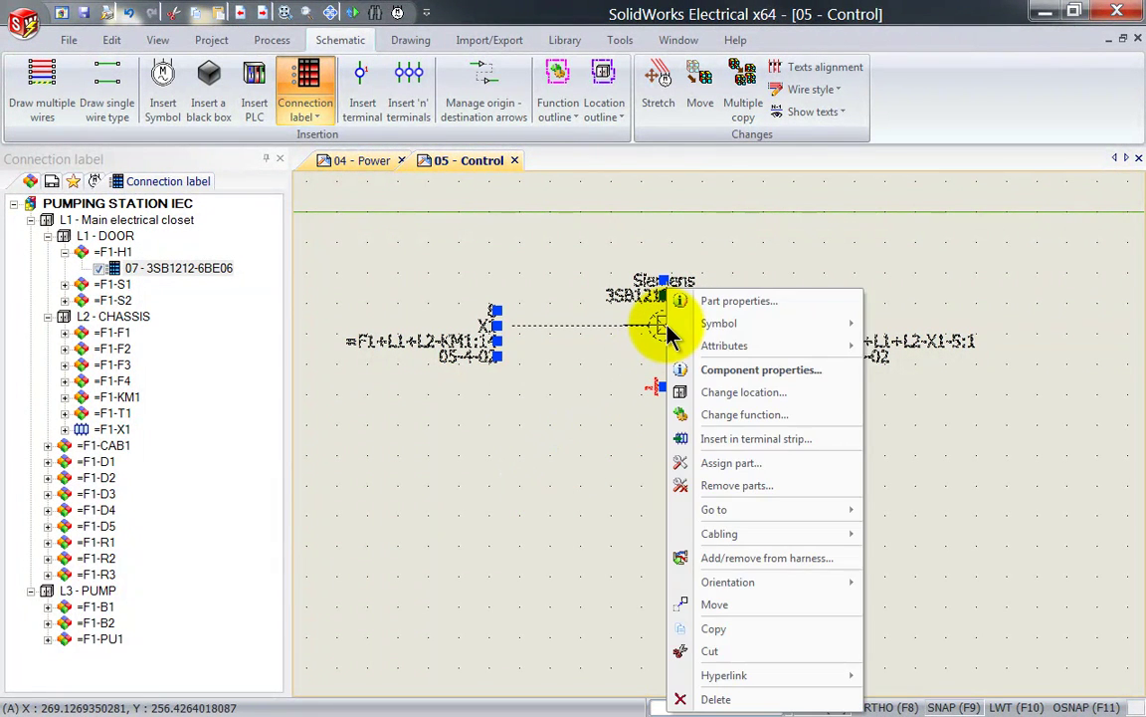
mouse_move(686, 323)
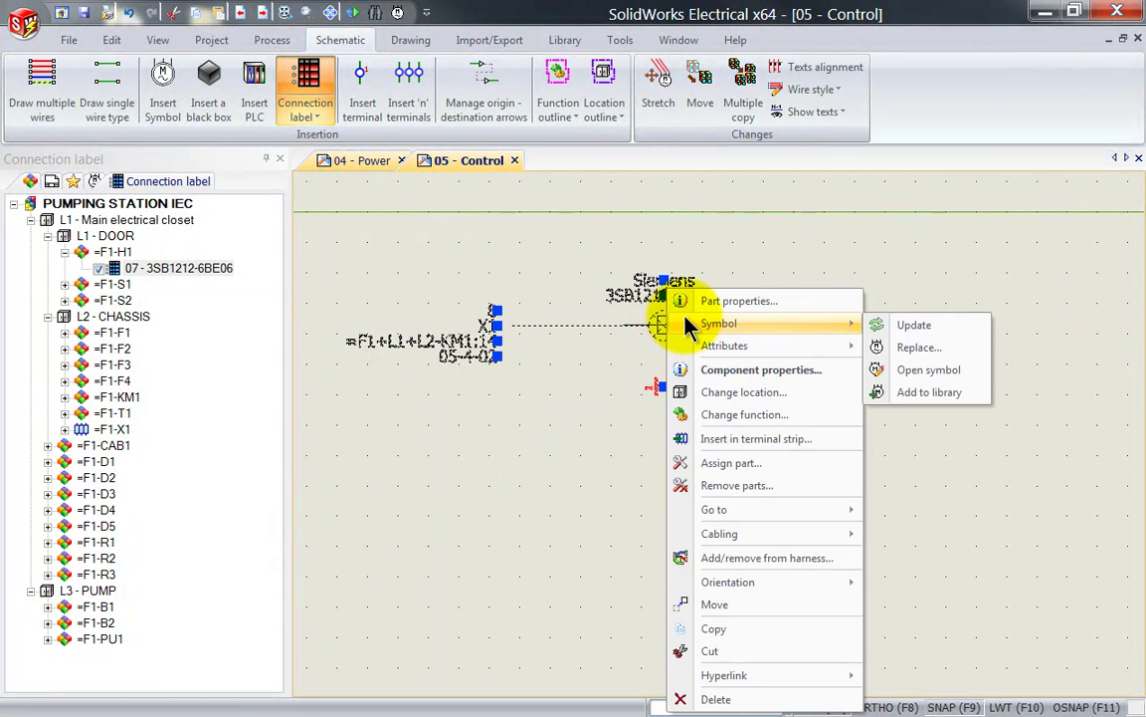
click(901, 369)
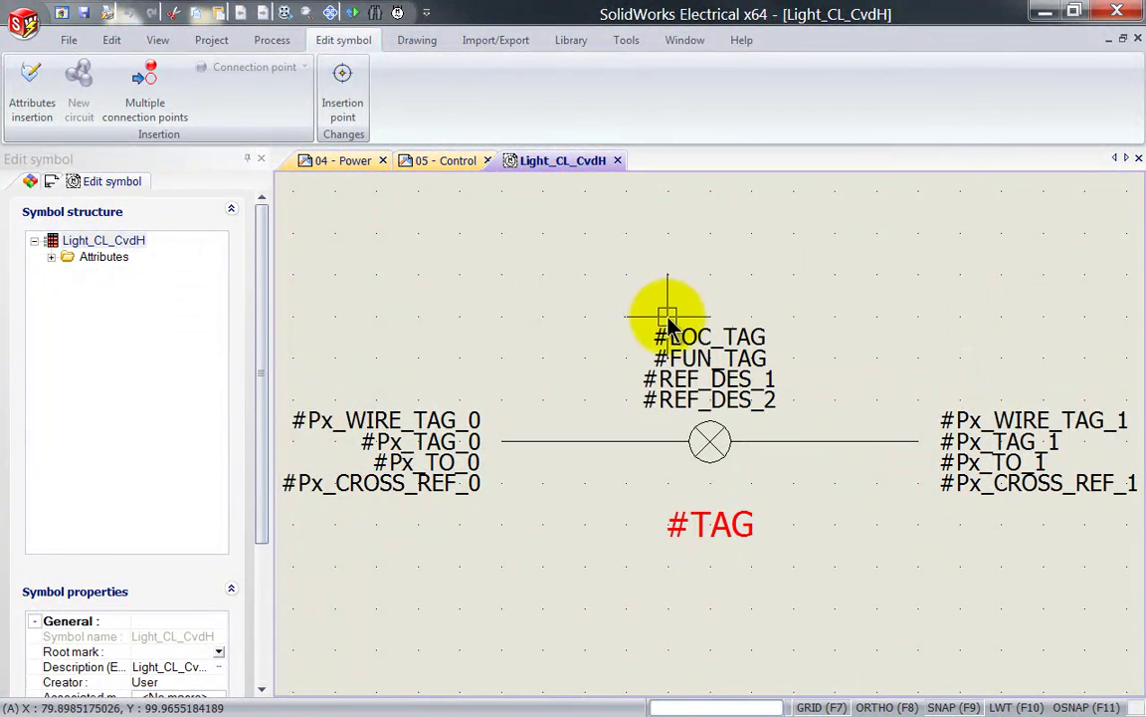
Step: Move Light_CL_CvdH's insertion point to the lamp's centre and save the symbol
click(346, 99)
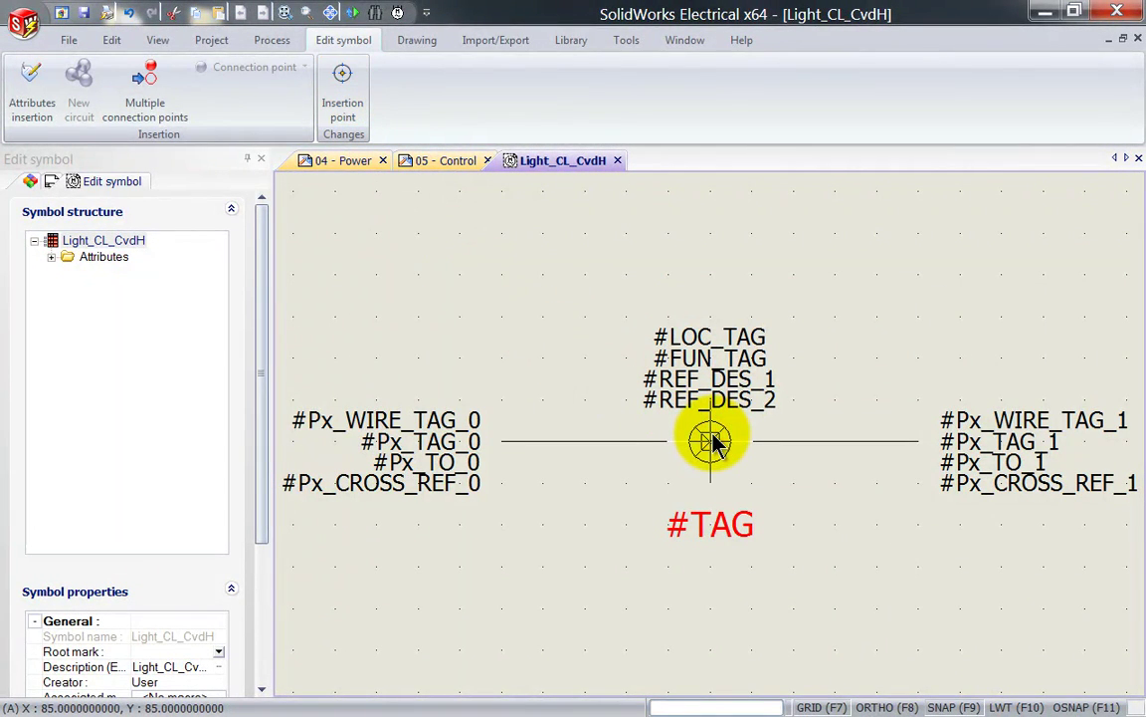
click(619, 162)
click(502, 411)
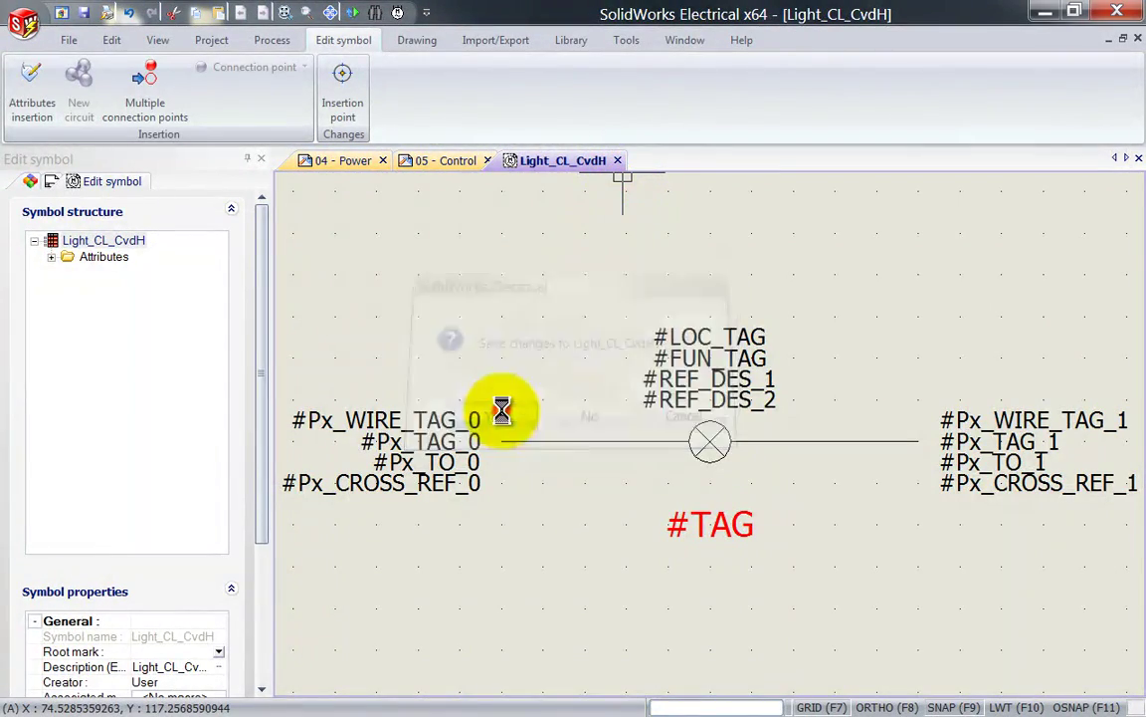
click(699, 496)
drag(563, 386, 703, 388)
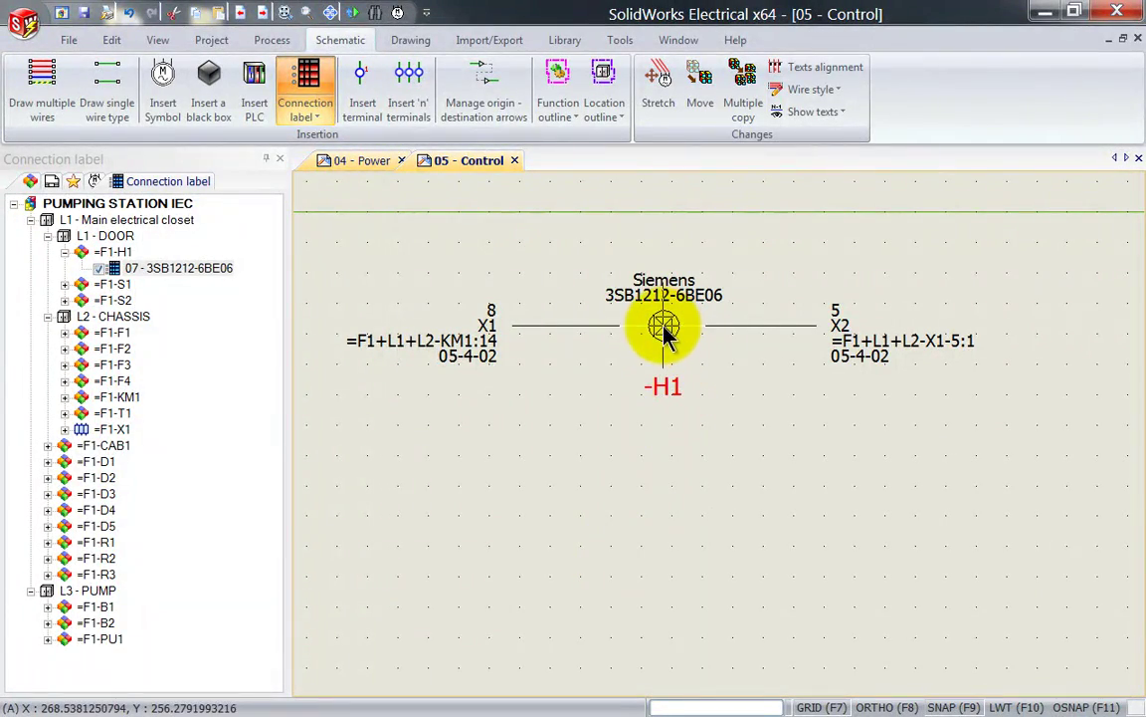
scroll(545, 546, down, 2)
mouse_move(584, 563)
middle_down()
mouse_move(618, 517)
mouse_move(617, 466)
mouse_move(586, 466)
middle_up()
scroll(600, 270, up, 1)
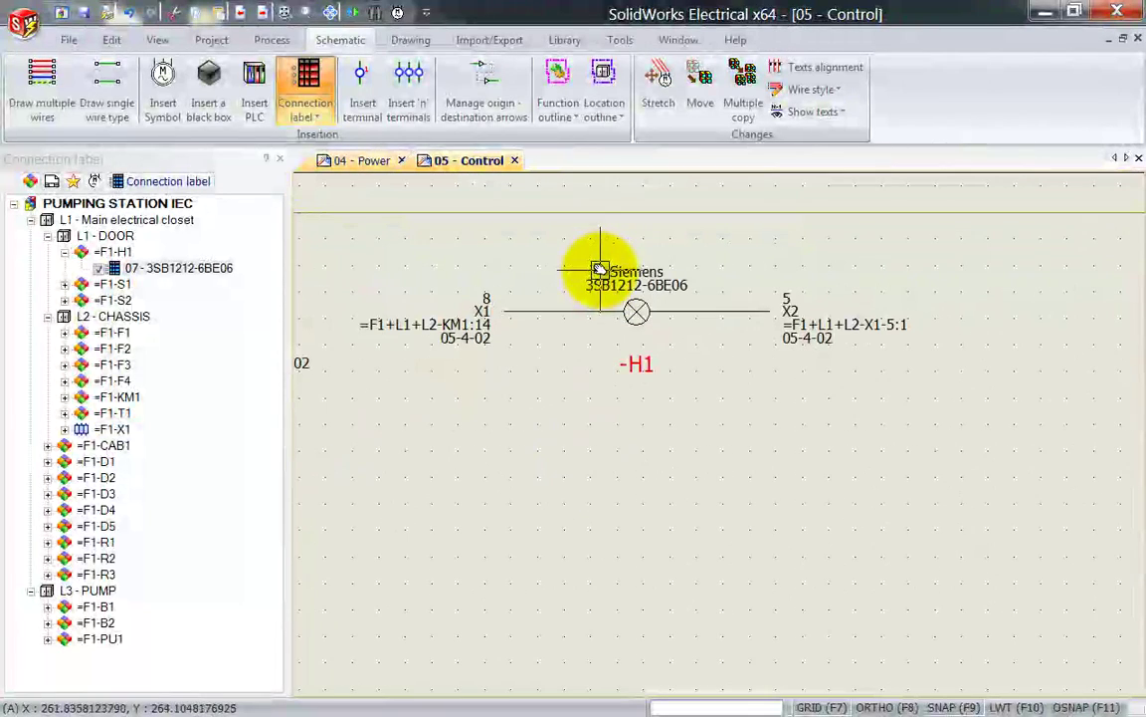